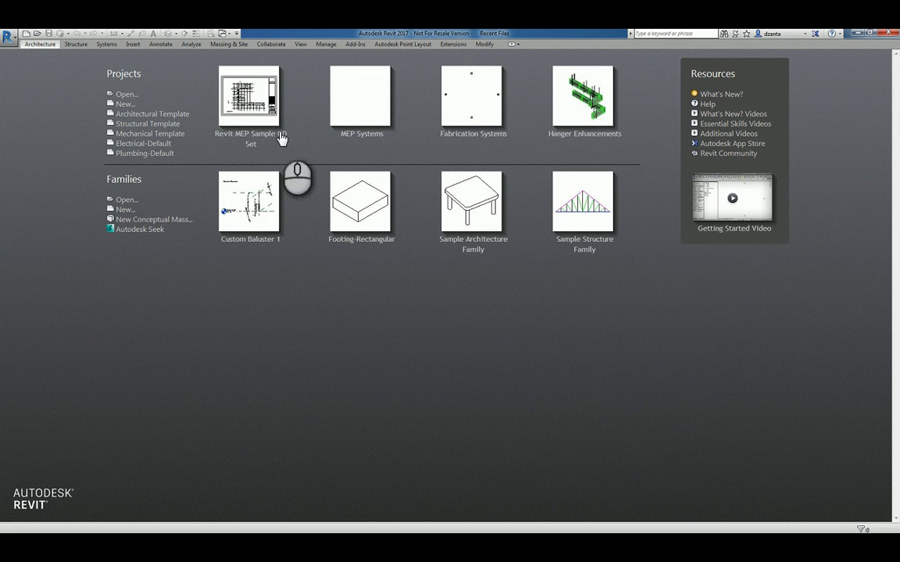
Step: Create a new family from the Baluster.rft template
{"action": "left_click", "coordinate": [130, 212]}
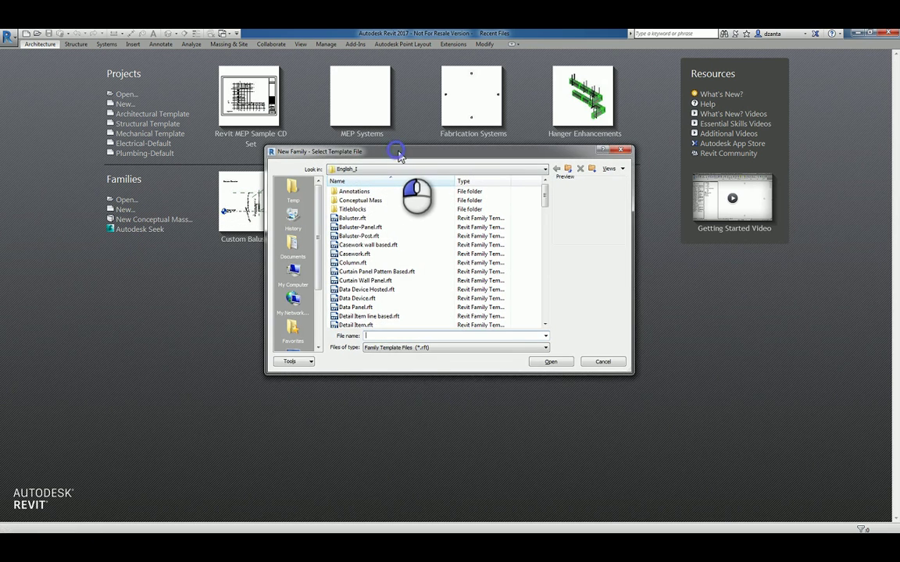
{"action": "left_click_drag", "start_coordinate": [399, 155], "coordinate": [417, 171]}
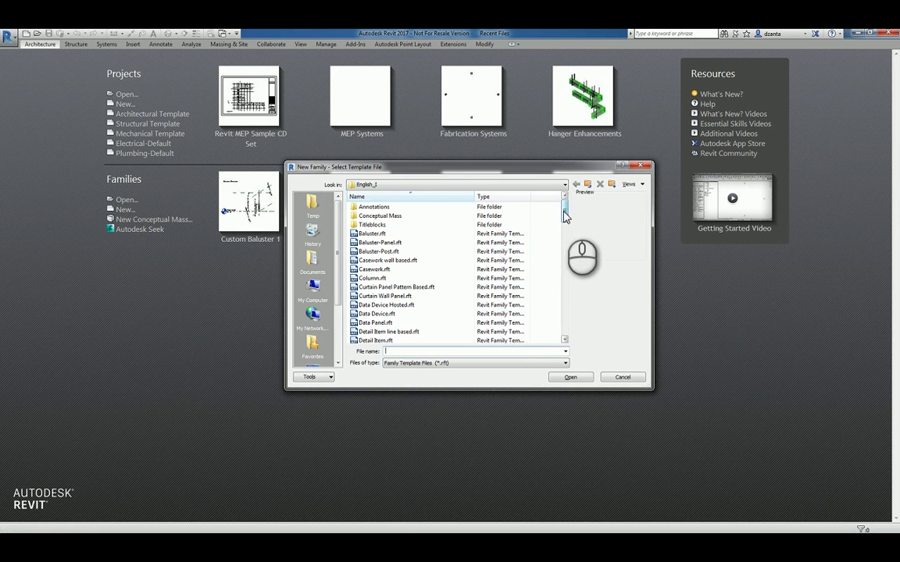
{"action": "left_click_drag", "start_coordinate": [564, 212], "coordinate": [568, 226]}
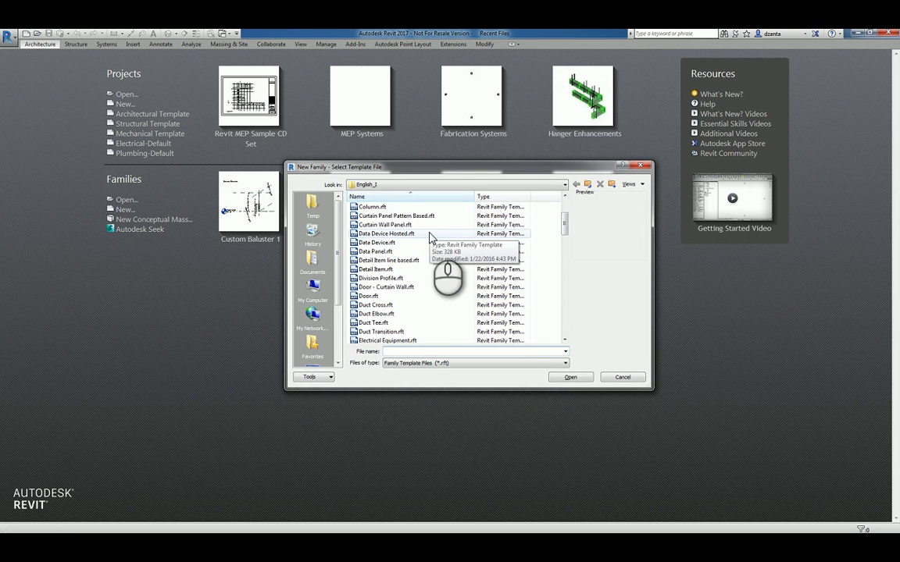
{"action": "left_click_drag", "start_coordinate": [565, 228], "coordinate": [564, 209]}
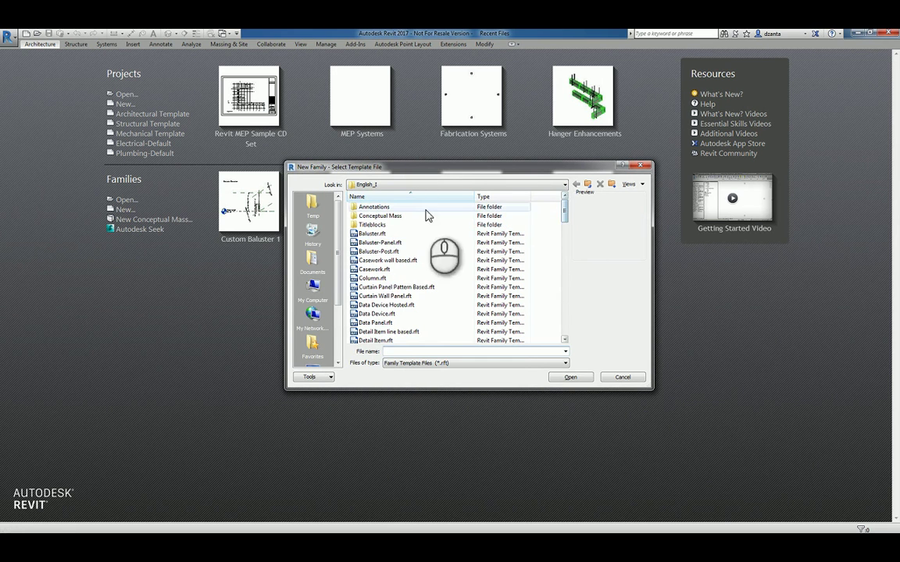
{"action": "left_click", "coordinate": [382, 234]}
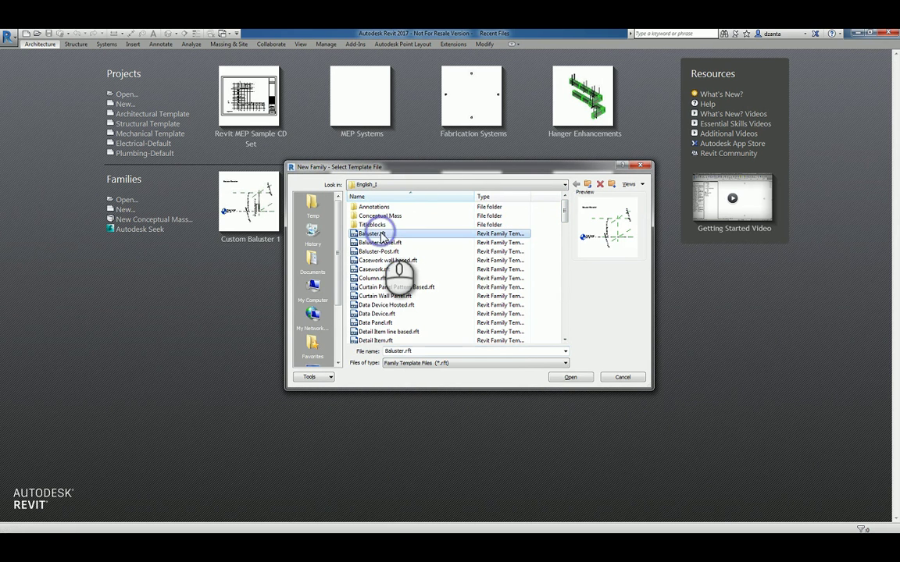
{"action": "left_click", "coordinate": [570, 378]}
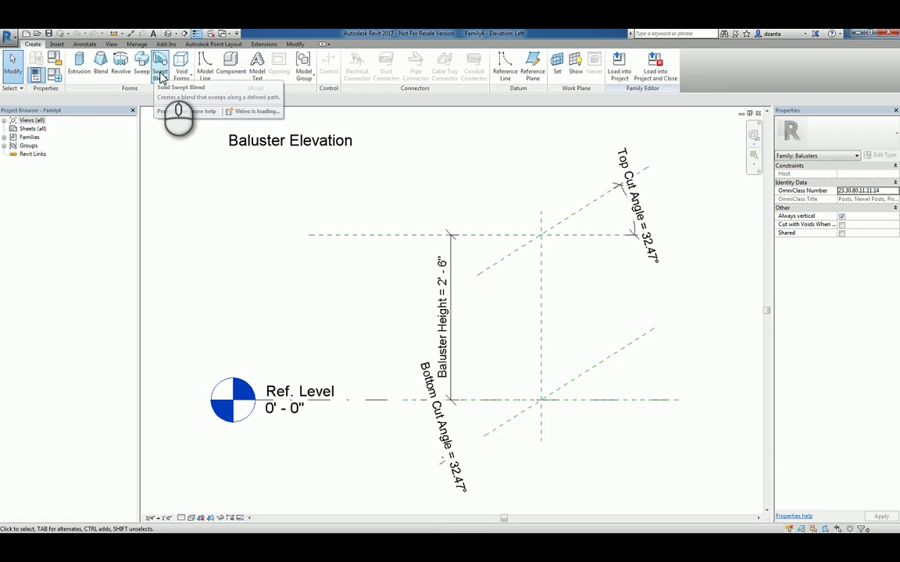
Step: Expand Views (all) > Floor Plans in the Project Browser and open Ref. Level
{"action": "double_click", "coordinate": [32, 120]}
{"action": "double_click", "coordinate": [35, 129]}
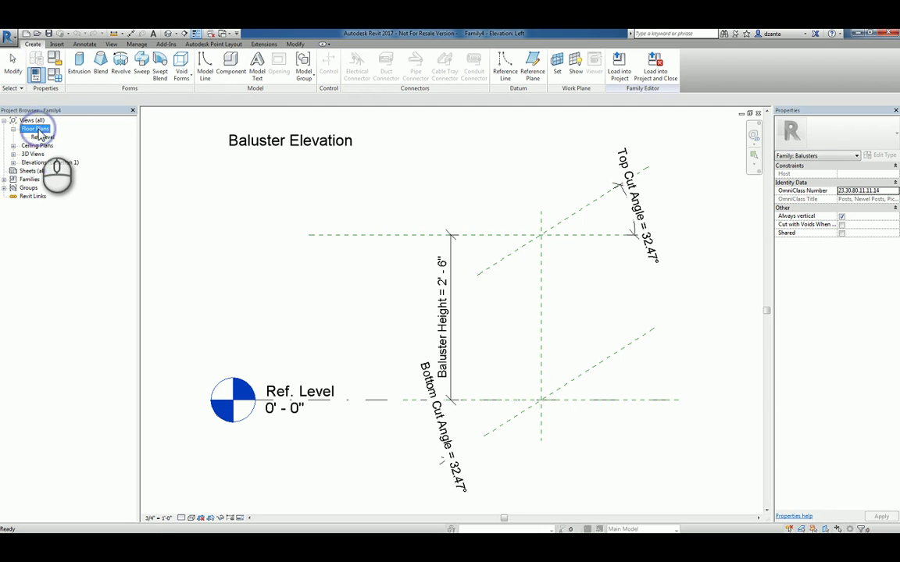
{"action": "double_click", "coordinate": [45, 137]}
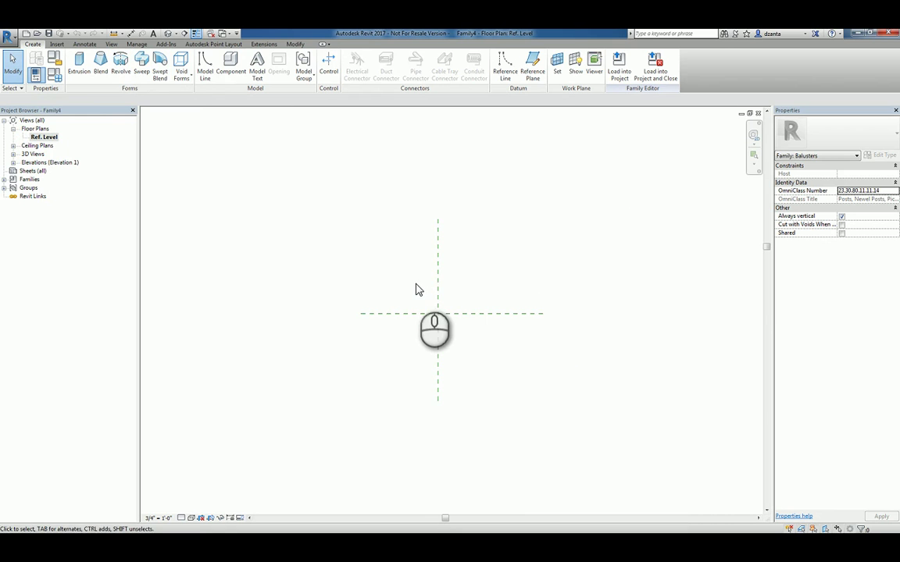
{"action": "scroll", "coordinate": [422, 301], "scroll_direction": "up", "scroll_amount": 3}
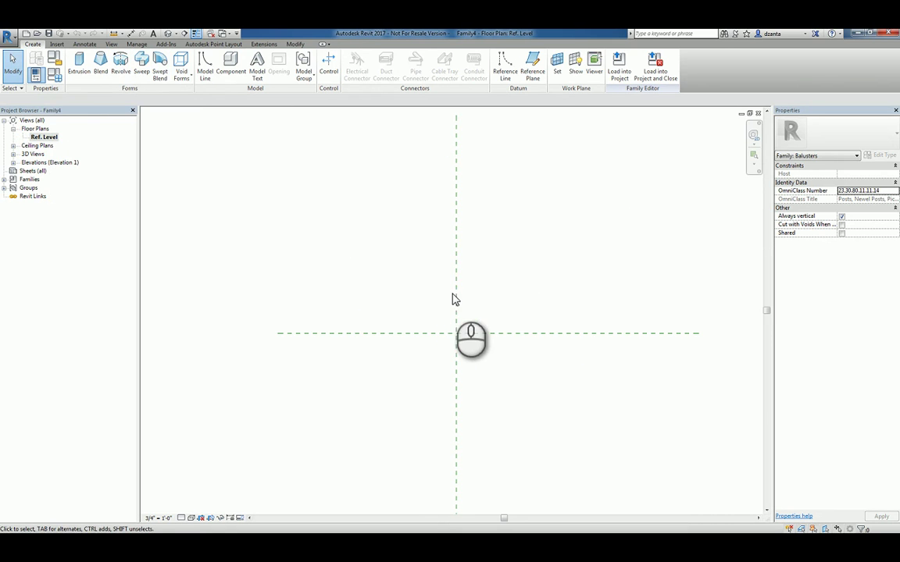
{"action": "left_click", "coordinate": [455, 288]}
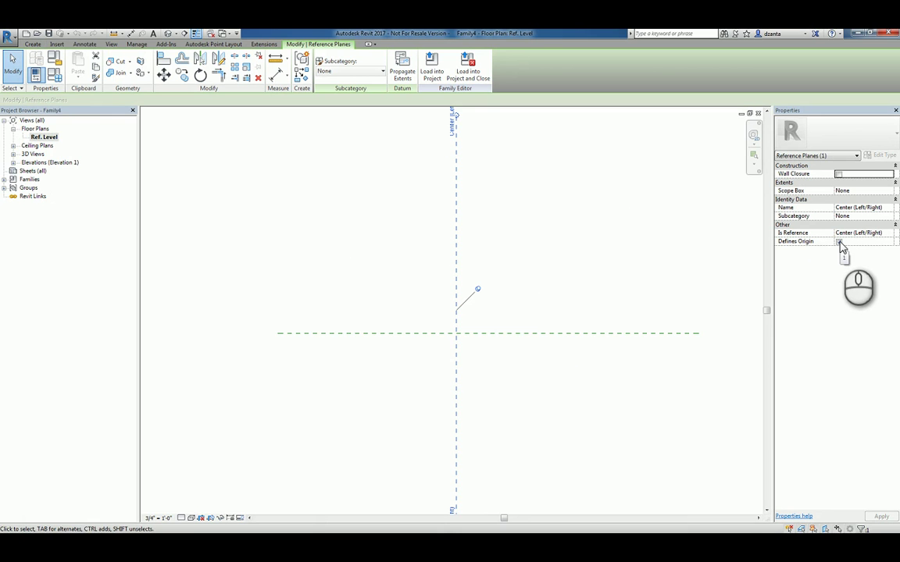
{"action": "left_click", "coordinate": [546, 277]}
{"action": "left_click", "coordinate": [528, 333]}
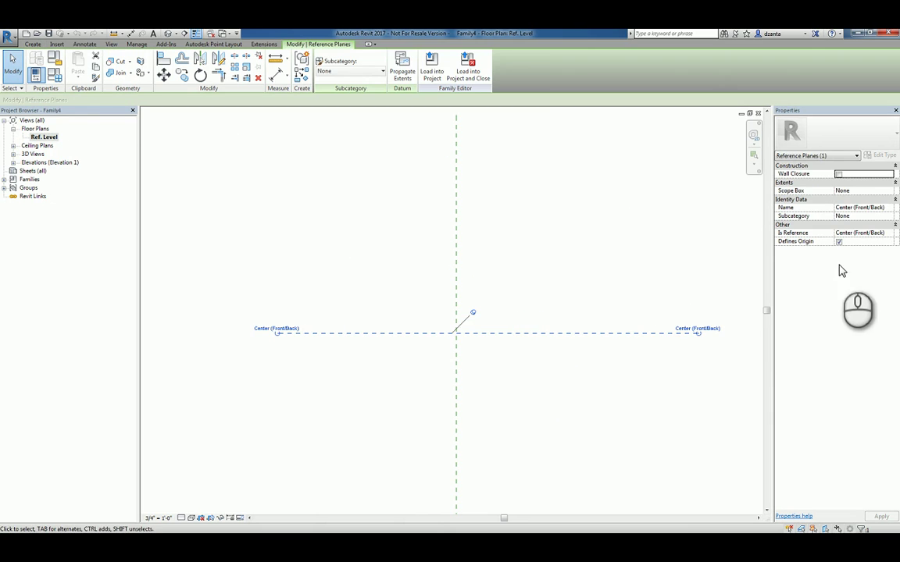
{"action": "left_click", "coordinate": [591, 263]}
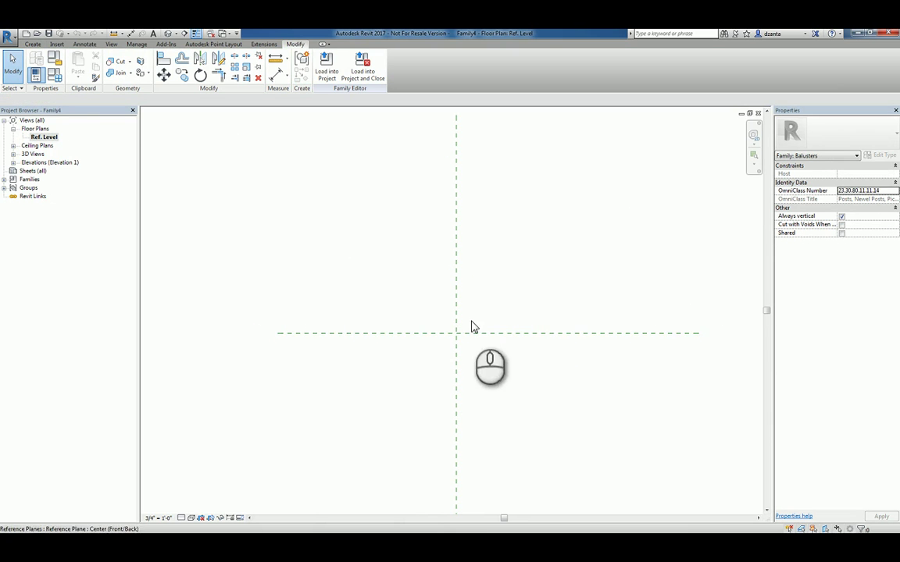
{"action": "scroll", "coordinate": [446, 341], "scroll_direction": "up", "scroll_amount": 2}
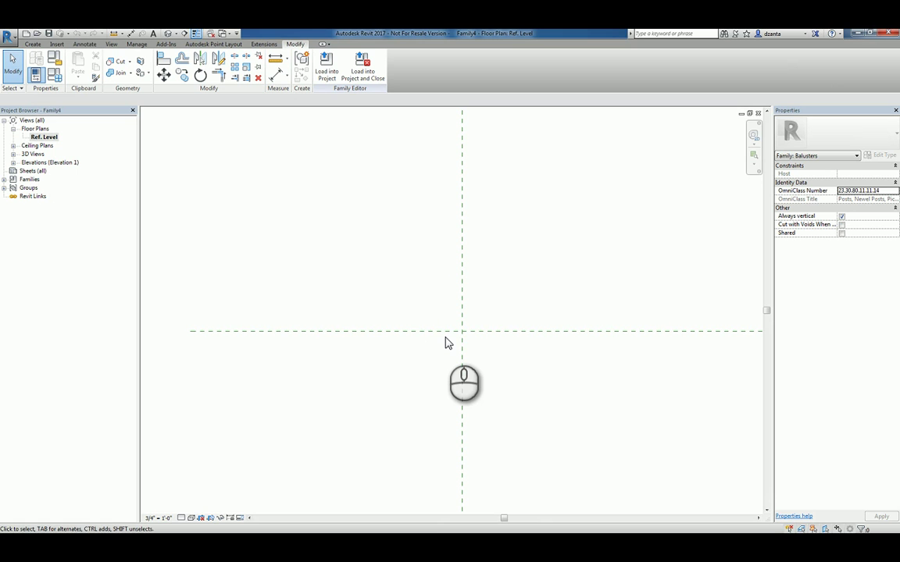
Step: Start an extrusion and sketch a small circle centred on the reference-plane intersection
{"action": "left_click", "coordinate": [34, 44]}
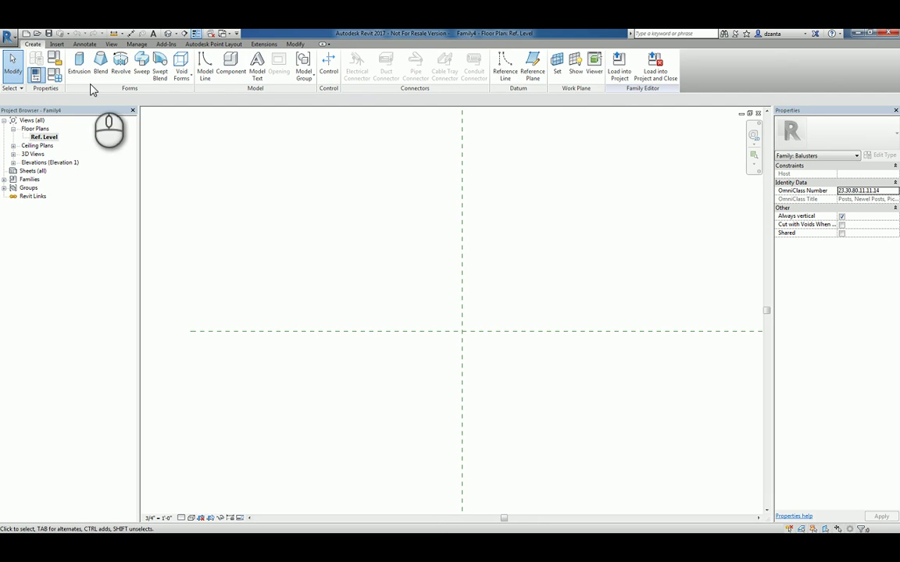
{"action": "left_click", "coordinate": [78, 66]}
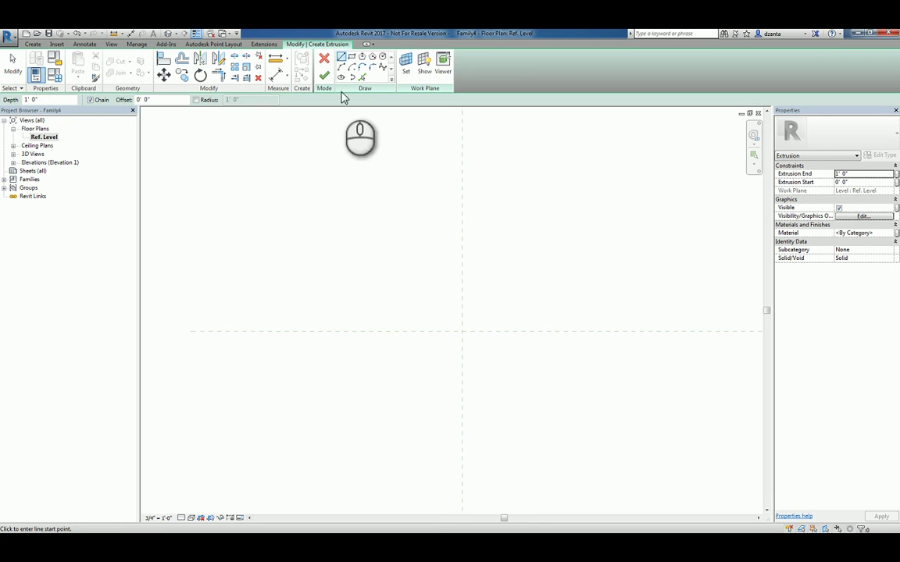
{"action": "left_click", "coordinate": [382, 58]}
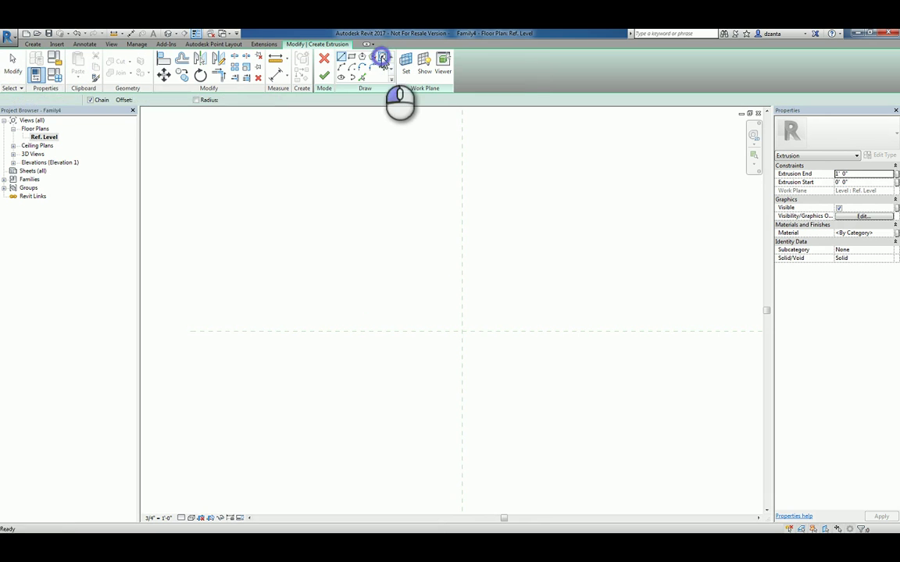
{"action": "left_click", "coordinate": [463, 331]}
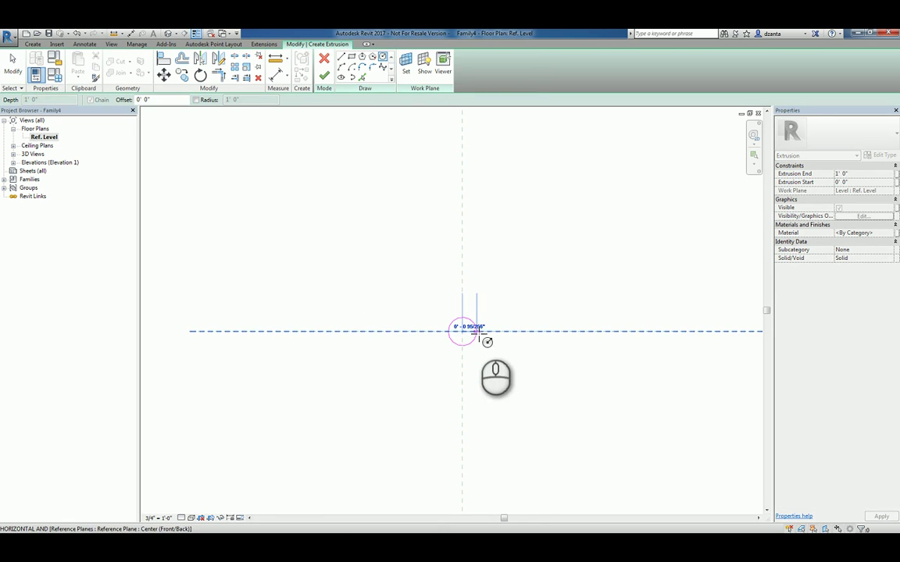
{"action": "left_click", "coordinate": [484, 336]}
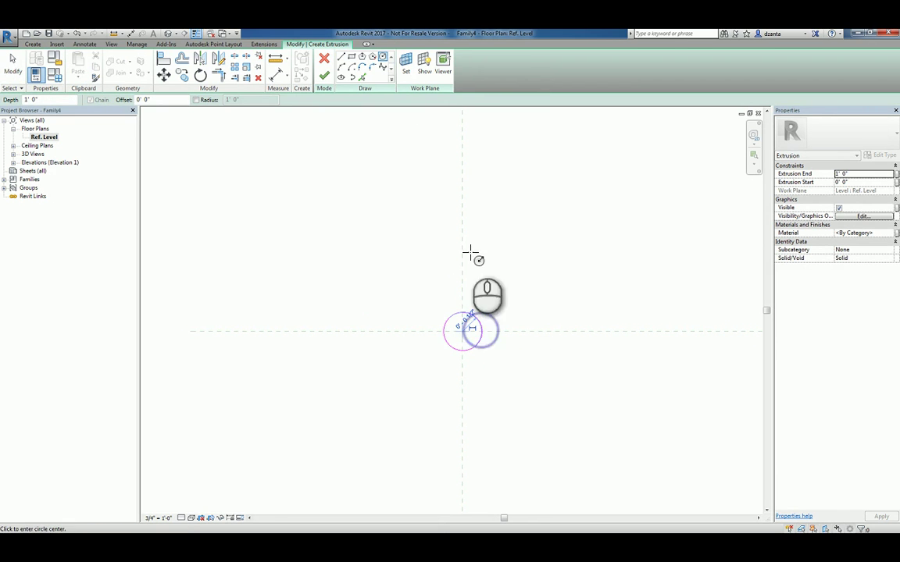
{"action": "left_click", "coordinate": [23, 78]}
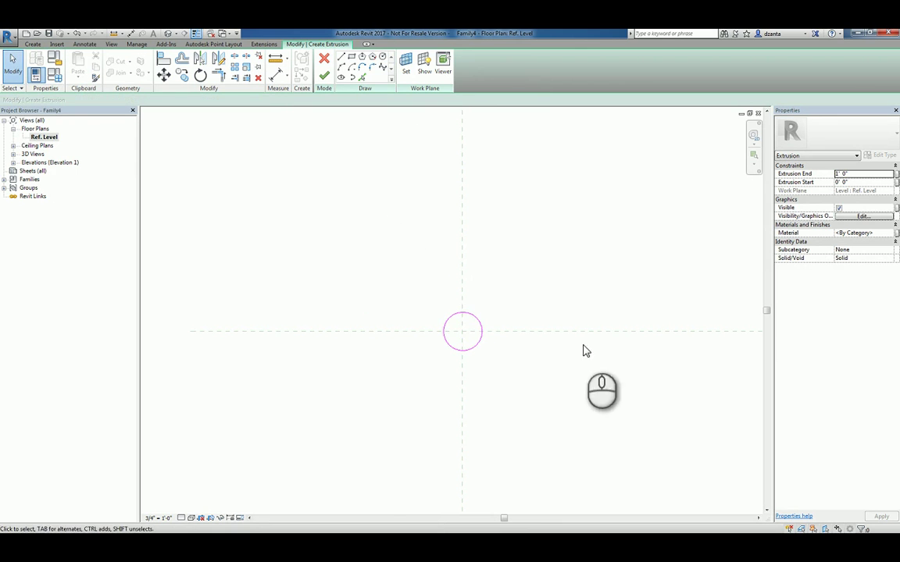
{"action": "left_click", "coordinate": [474, 317]}
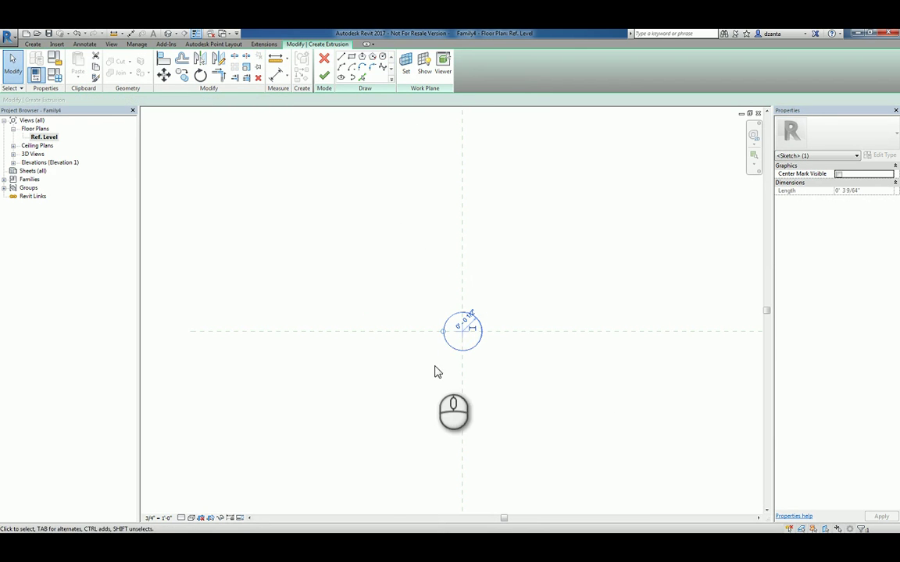
Step: Make the circle's radius dimension permanent and label it with a new Post_Radius parameter (1/2")
{"action": "left_click", "coordinate": [474, 331]}
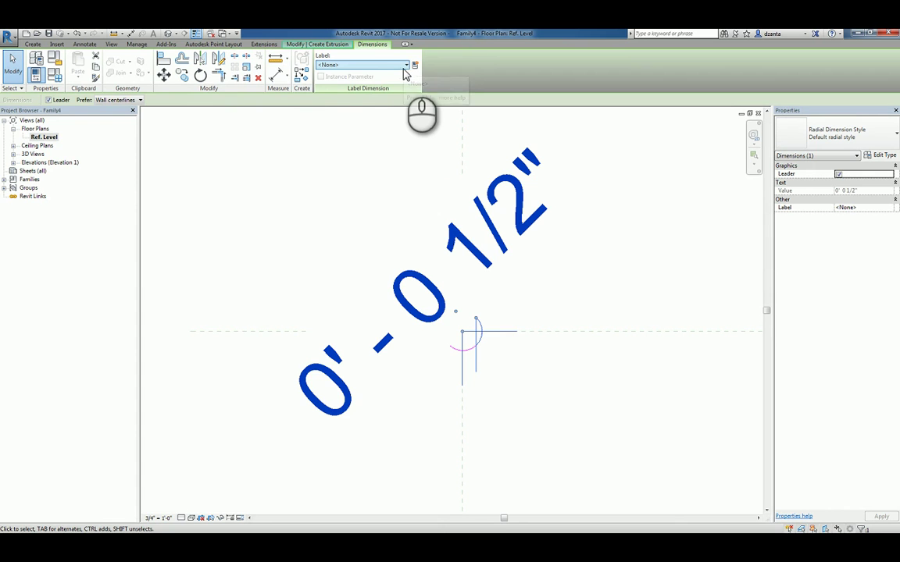
{"action": "left_click", "coordinate": [406, 66]}
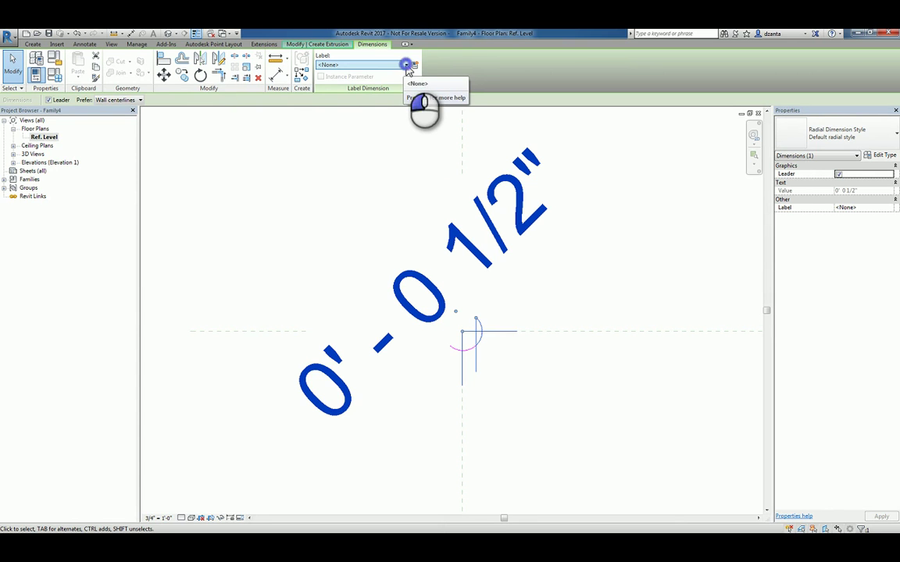
{"action": "left_click", "coordinate": [407, 65]}
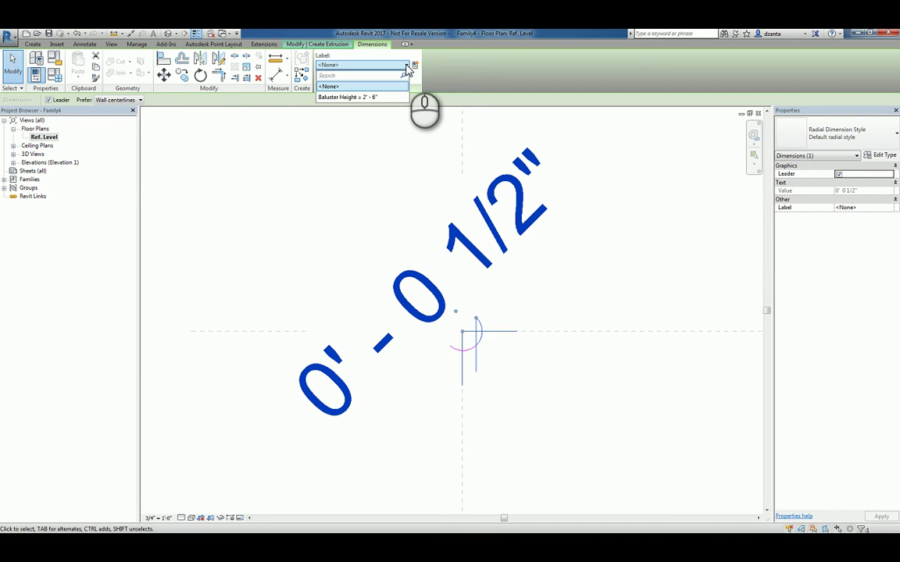
{"action": "left_click", "coordinate": [406, 67]}
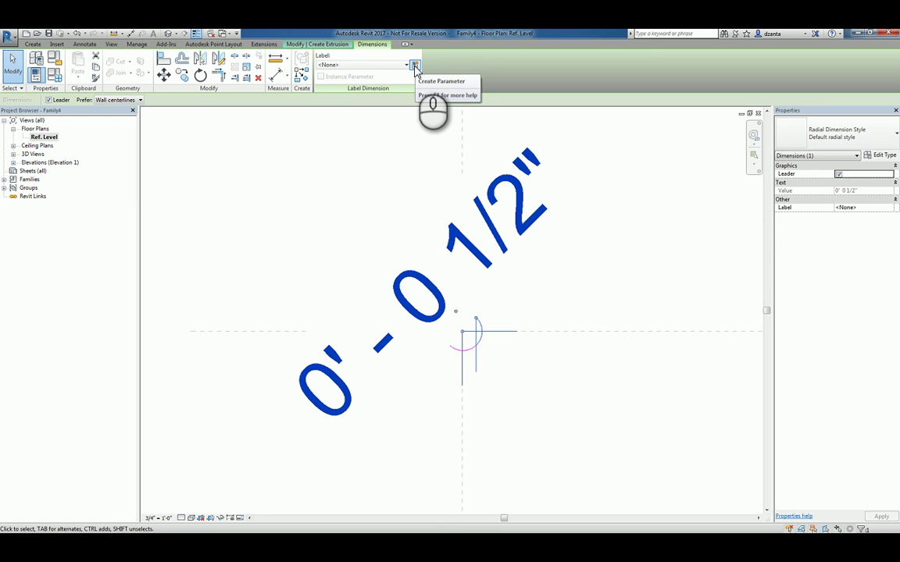
{"action": "left_click", "coordinate": [406, 65]}
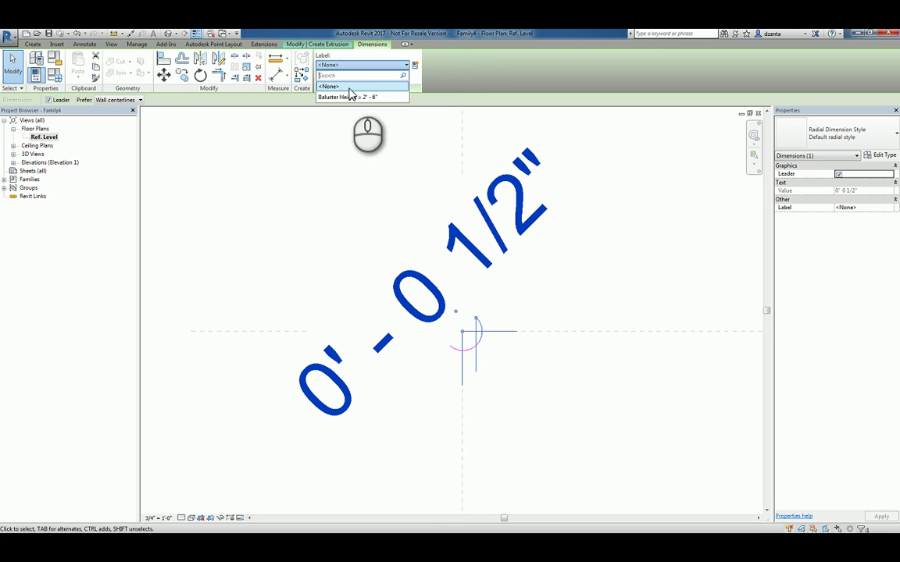
{"action": "left_click", "coordinate": [411, 67]}
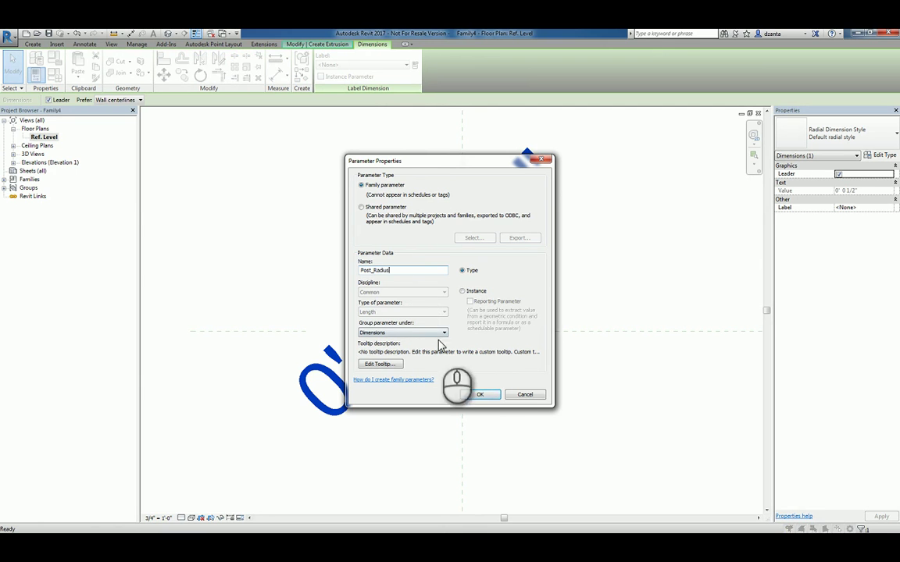
{"action": "left_click", "coordinate": [479, 394]}
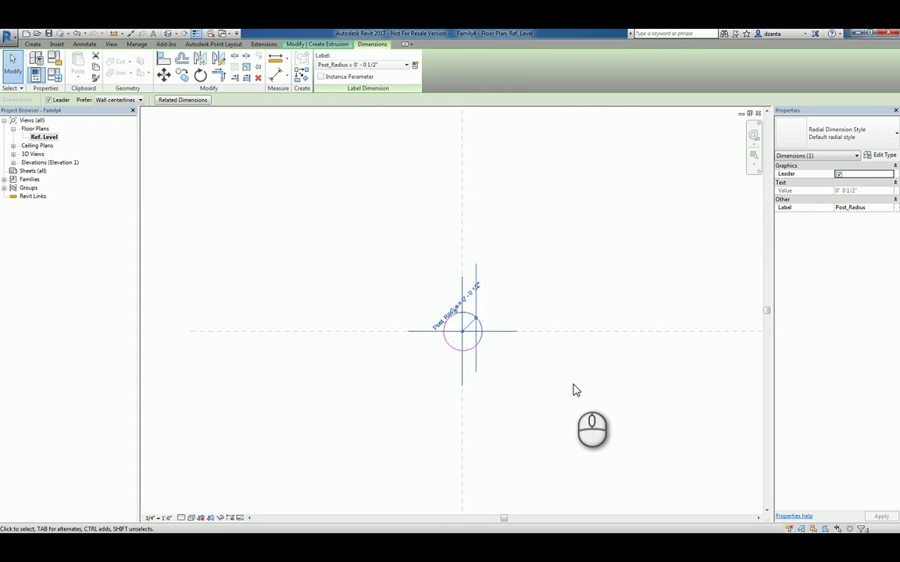
{"action": "key", "text": "Escape"}
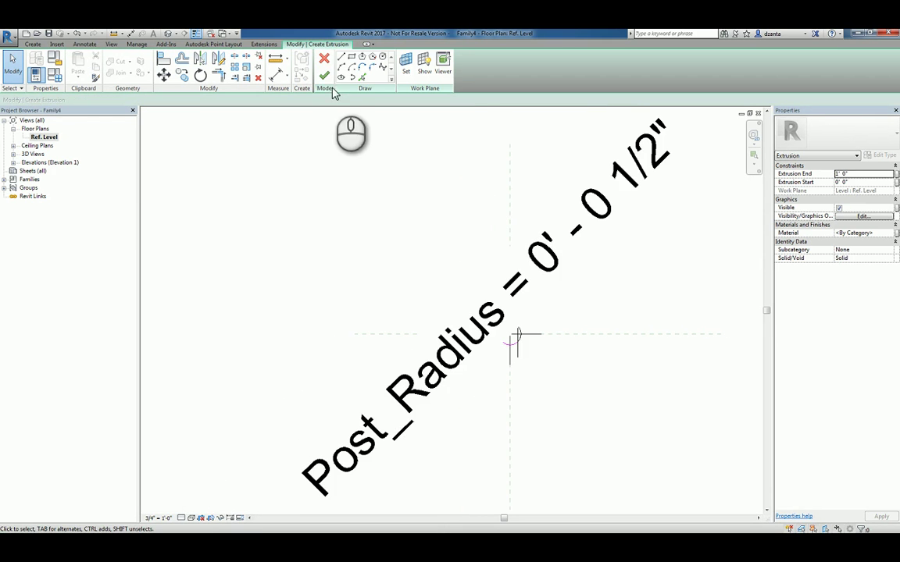
Step: Finish the circular extrusion and stretch its top to Baluster Height, locked
{"action": "left_click", "coordinate": [323, 76]}
{"action": "left_click", "coordinate": [757, 114]}
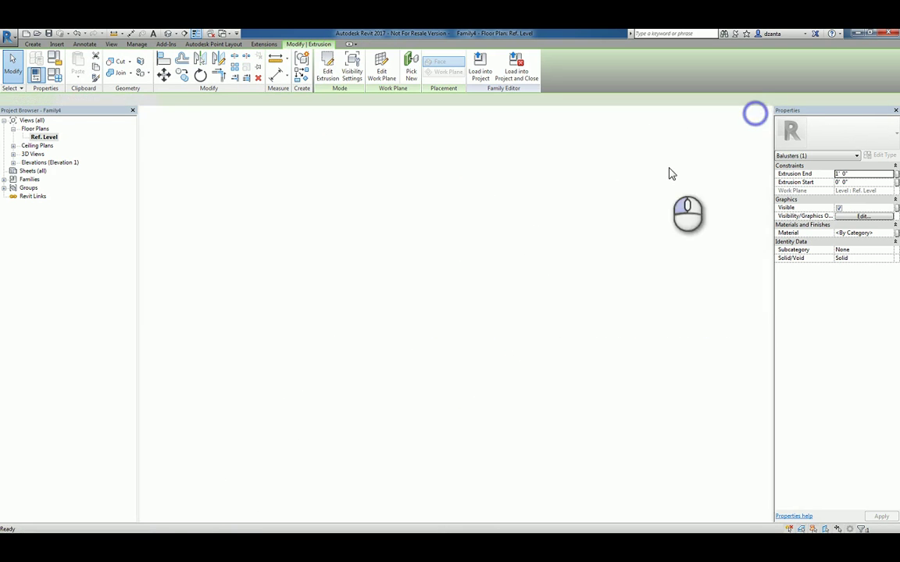
{"action": "scroll", "coordinate": [564, 336], "scroll_direction": "up", "scroll_amount": 1}
{"action": "scroll", "coordinate": [560, 364], "scroll_direction": "up", "scroll_amount": 1}
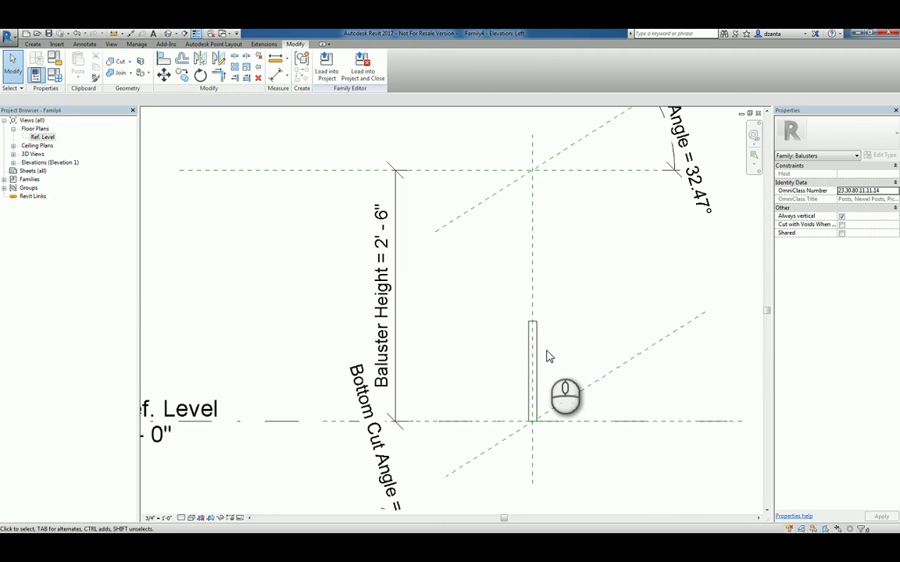
{"action": "left_click", "coordinate": [534, 345]}
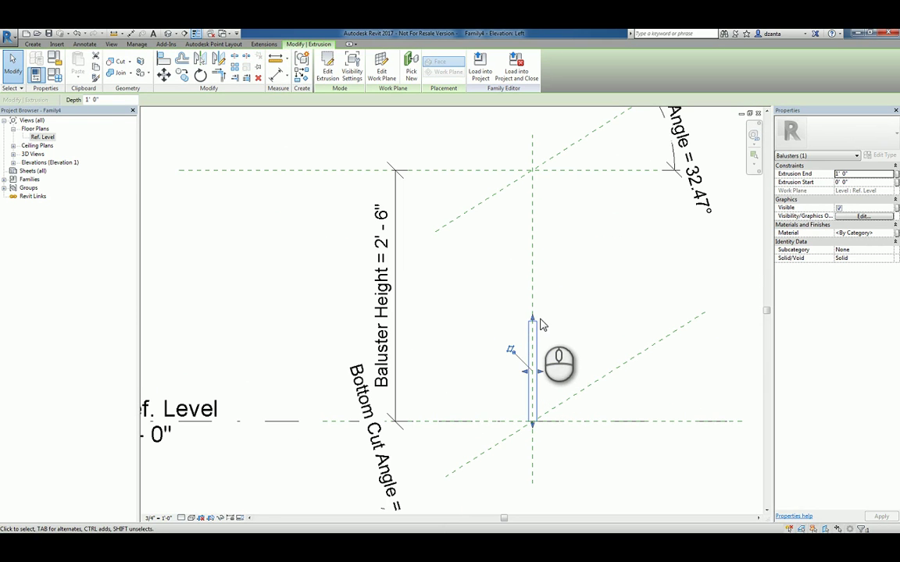
{"action": "left_click_drag", "start_coordinate": [533, 317], "coordinate": [534, 170]}
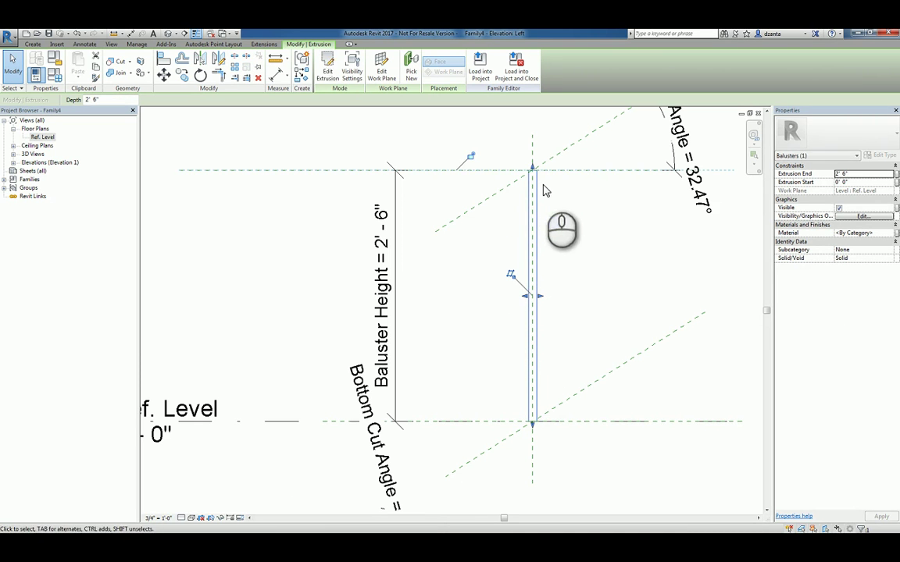
{"action": "left_click", "coordinate": [470, 158]}
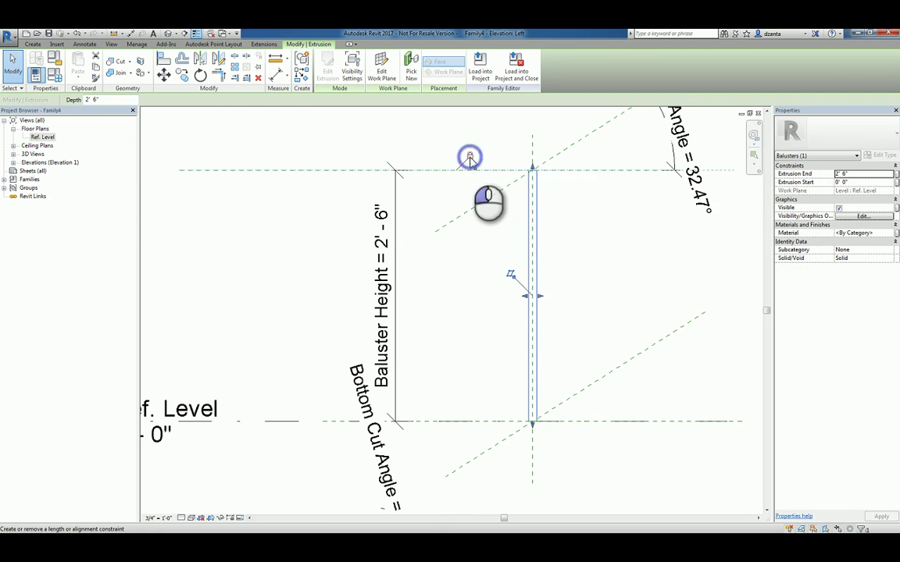
{"action": "left_click", "coordinate": [582, 229]}
Step: Lock the post's bottom end to the Ref. Level plane
{"action": "left_click", "coordinate": [537, 392]}
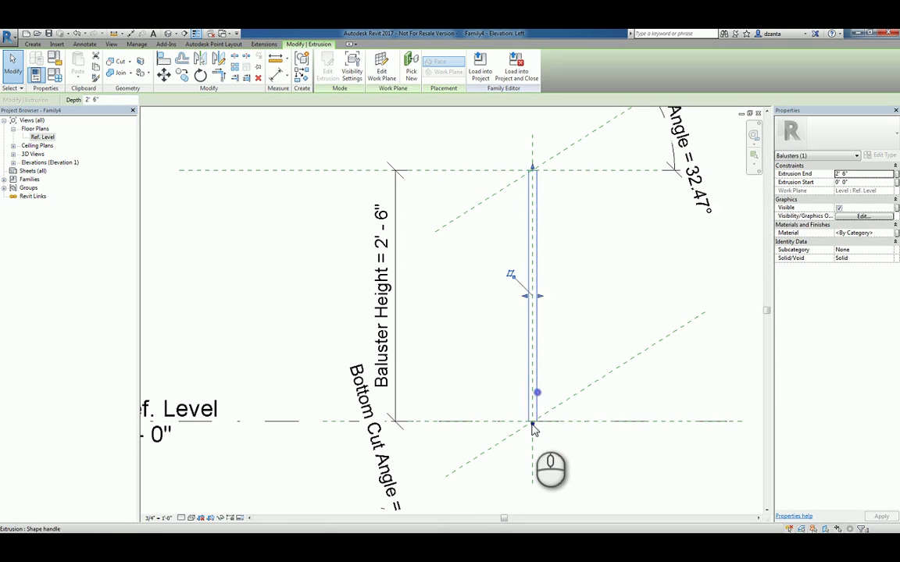
{"action": "mouse_move", "coordinate": [533, 427]}
{"action": "left_mouse_down"}
{"action": "mouse_move", "coordinate": [532, 351]}
{"action": "mouse_move", "coordinate": [534, 425]}
{"action": "left_mouse_up"}
{"action": "left_click", "coordinate": [419, 436]}
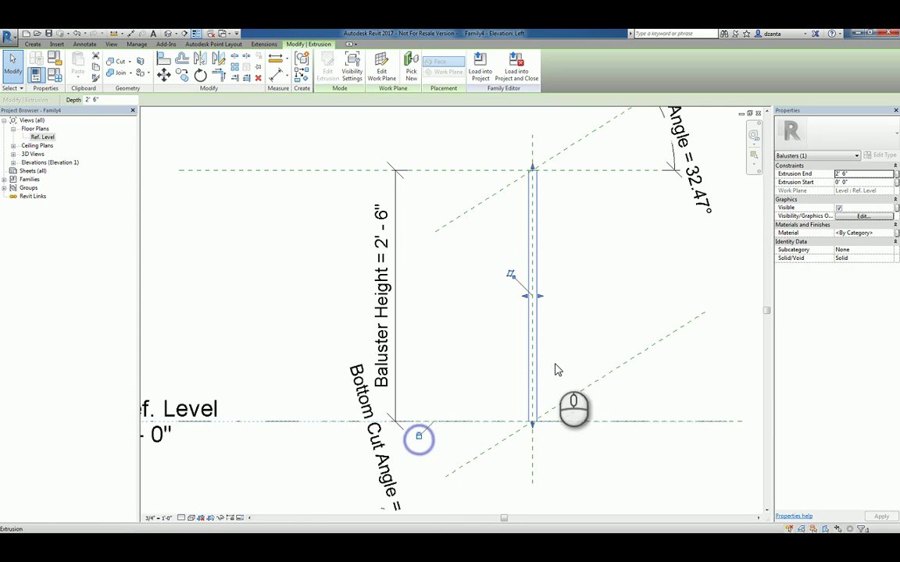
{"action": "left_click", "coordinate": [566, 337]}
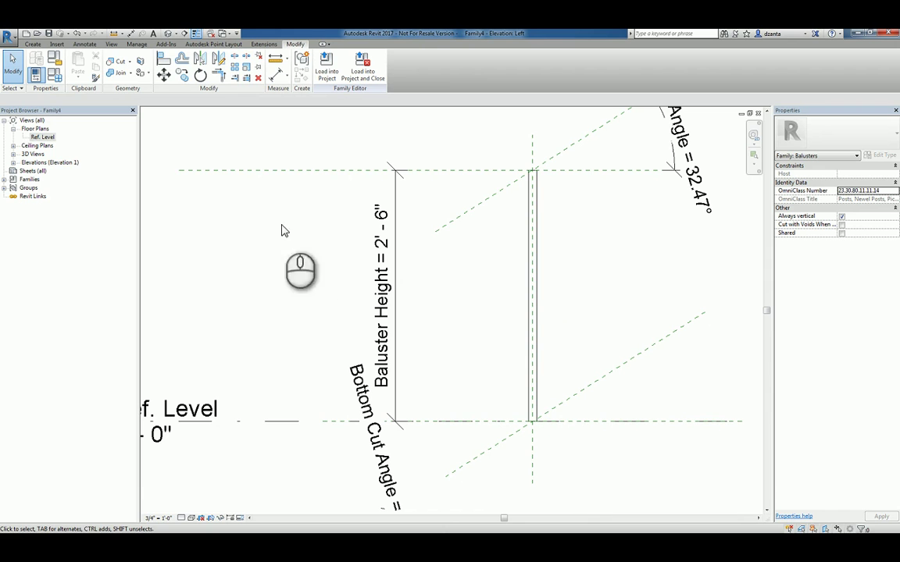
Step: In the Ref. Level plan, start an extrusion using Pick Lines with a 1/2" offset
{"action": "double_click", "coordinate": [43, 138]}
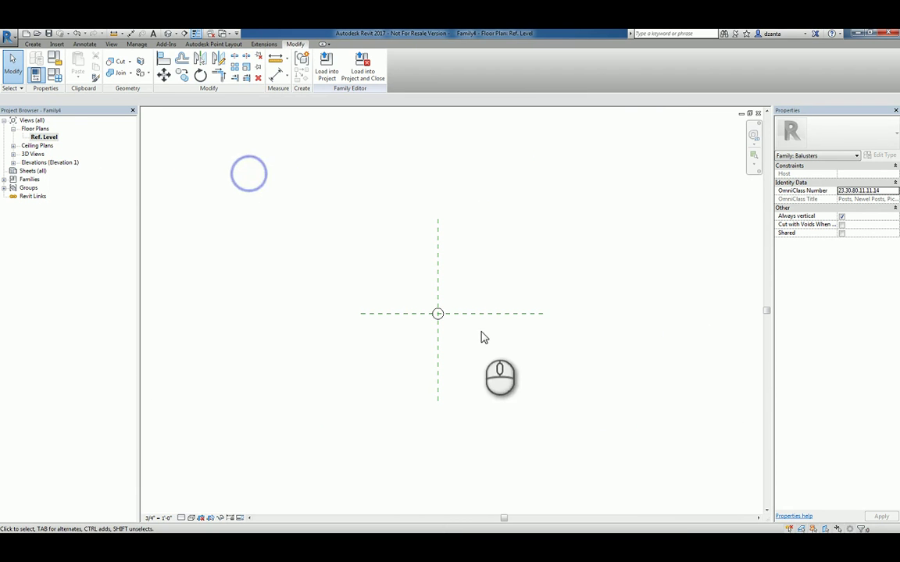
{"action": "scroll", "coordinate": [426, 307], "scroll_direction": "up", "scroll_amount": 4}
{"action": "middle_click_drag", "start_coordinate": [476, 329], "coordinate": [557, 329]}
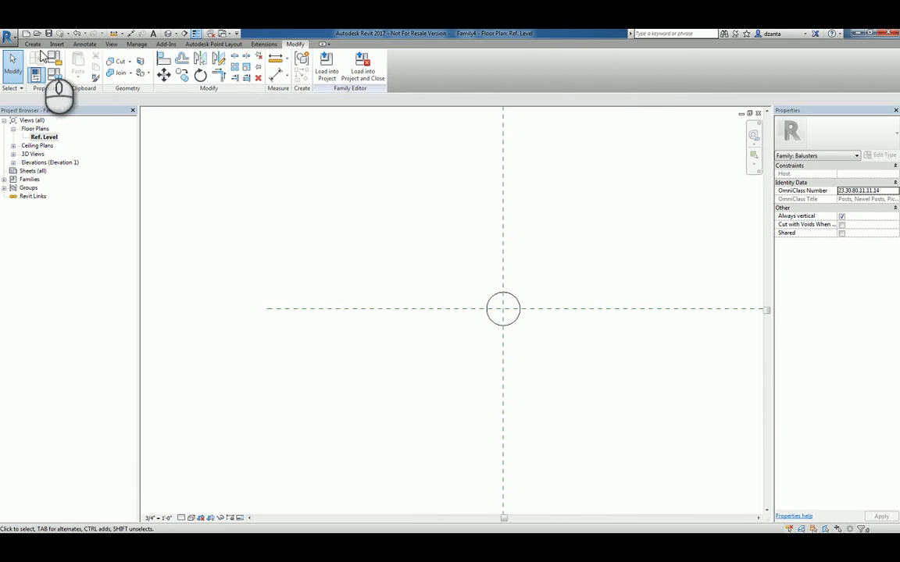
{"action": "left_click", "coordinate": [33, 44]}
{"action": "left_click", "coordinate": [78, 67]}
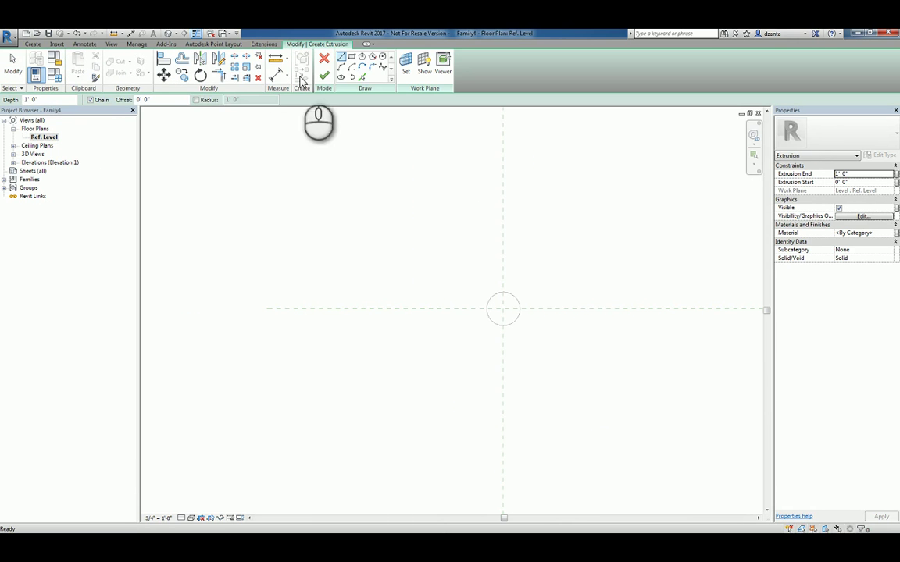
{"action": "left_click", "coordinate": [362, 77]}
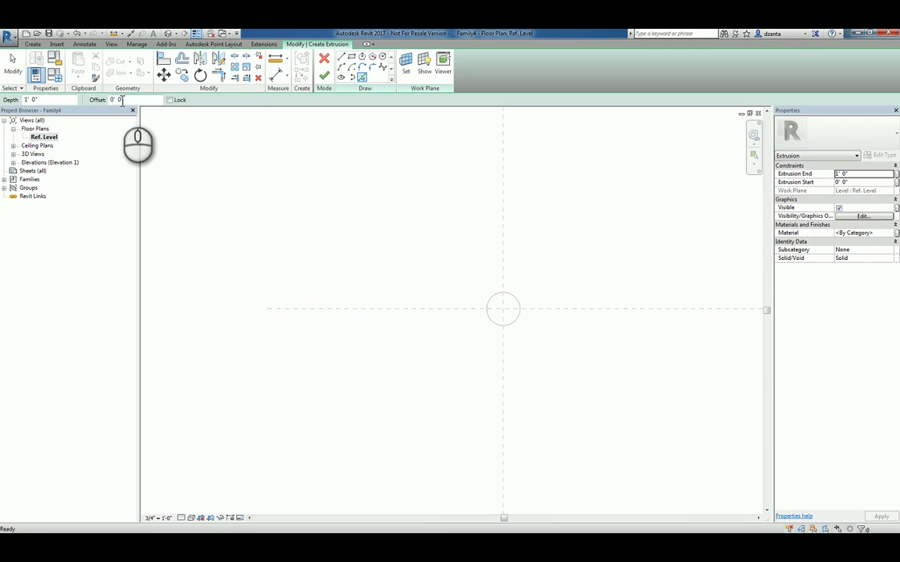
{"action": "left_click", "coordinate": [115, 100]}
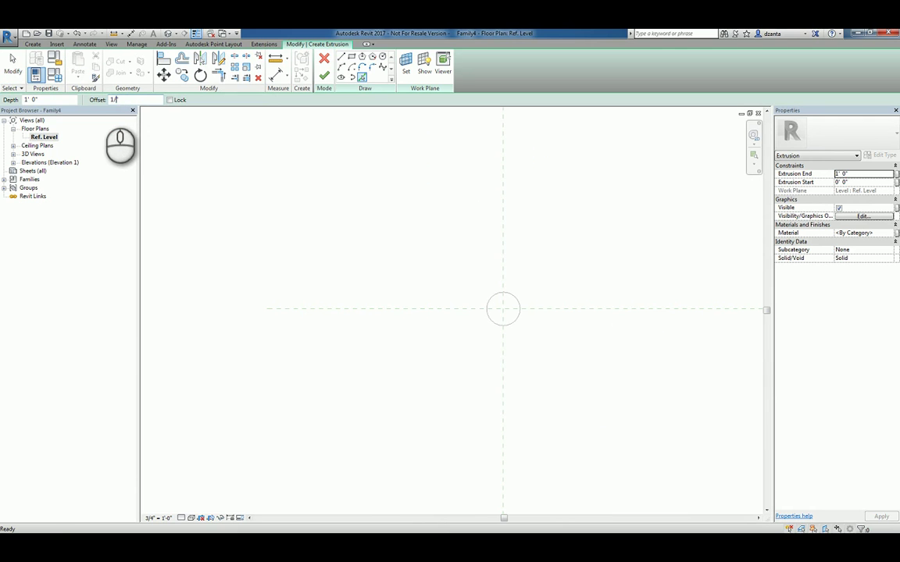
{"action": "type", "text": "1/2"}
{"action": "key", "text": "Return"}
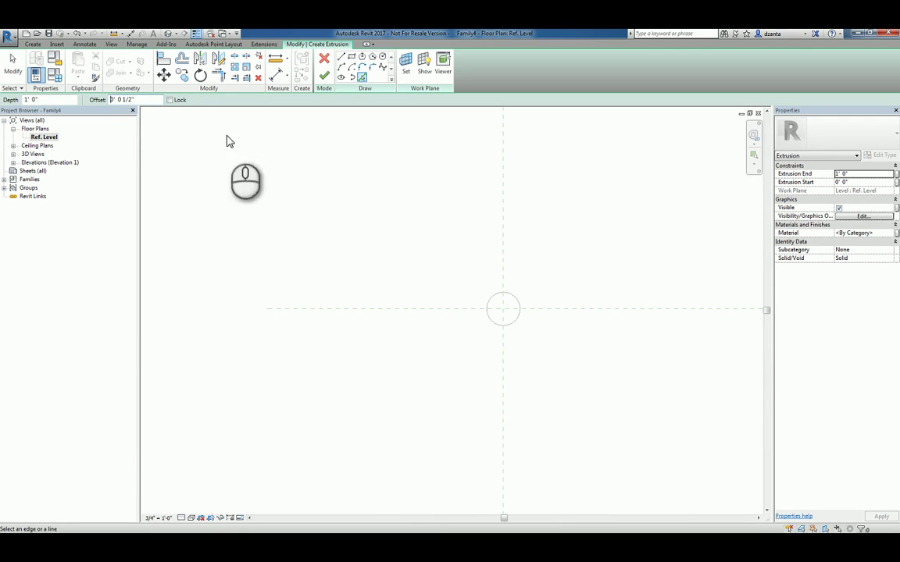
Step: Pick both reference planes on each side to create four 1/2" offset lines
{"action": "left_click", "coordinate": [504, 225]}
{"action": "left_click", "coordinate": [502, 228]}
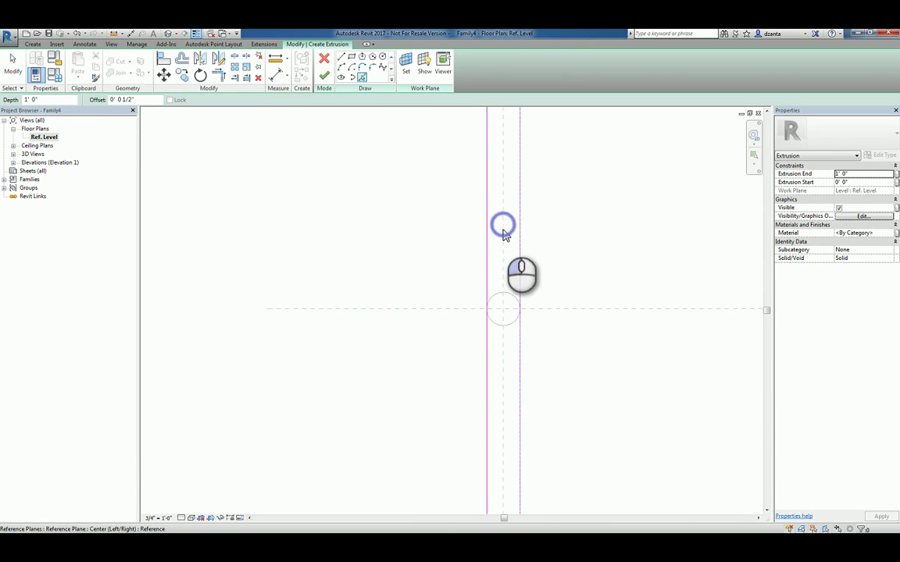
{"action": "left_click", "coordinate": [540, 309]}
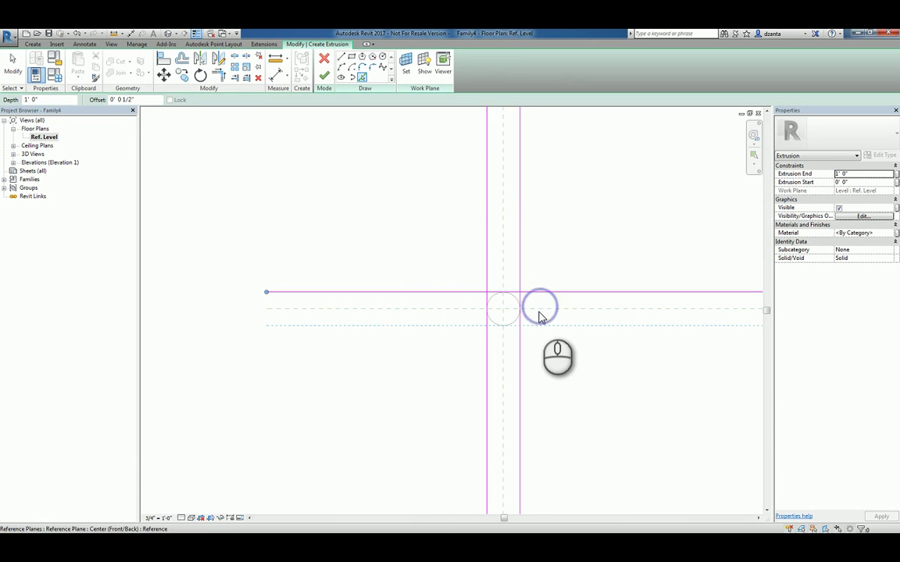
{"action": "left_click", "coordinate": [539, 317]}
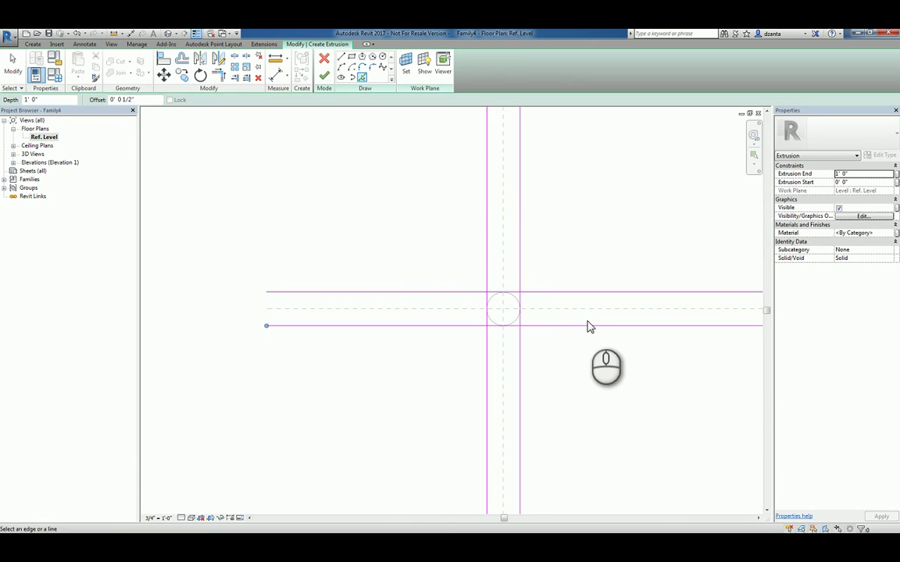
{"action": "key", "text": "Escape"}
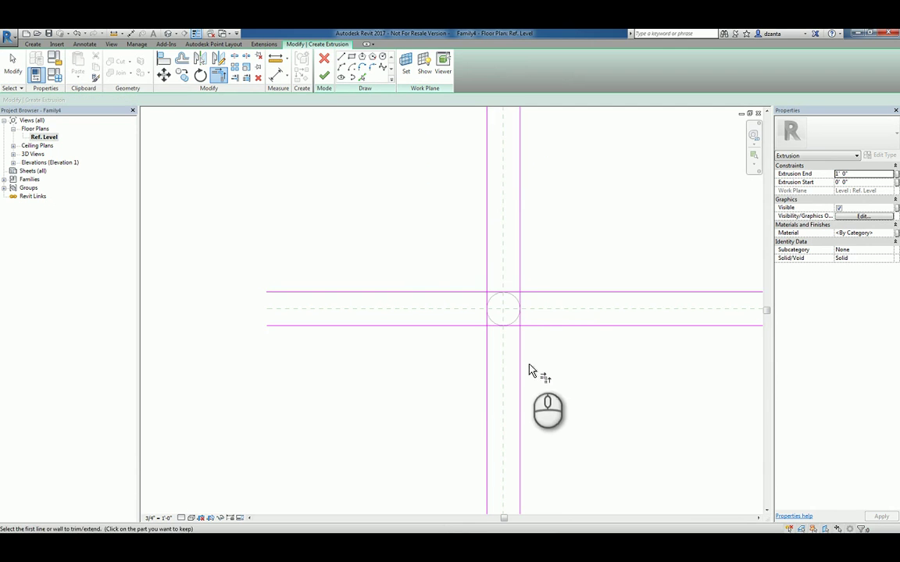
Step: Trim the offset lines into a closed square and finish the extrusion
{"action": "left_click", "coordinate": [518, 302]}
{"action": "left_click", "coordinate": [508, 292]}
{"action": "left_click", "coordinate": [498, 292]}
{"action": "left_click", "coordinate": [486, 299]}
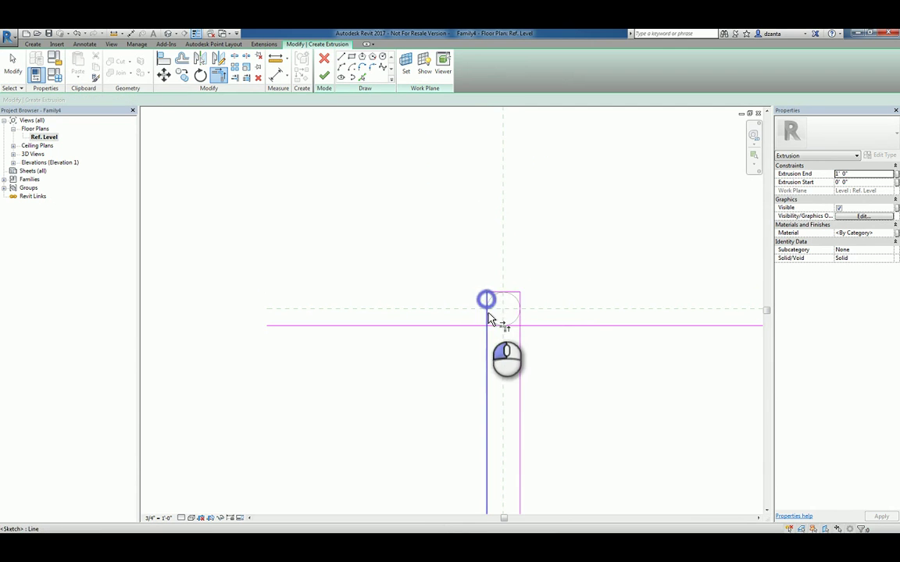
{"action": "left_click", "coordinate": [486, 319]}
{"action": "left_click", "coordinate": [499, 322]}
{"action": "left_click", "coordinate": [513, 325]}
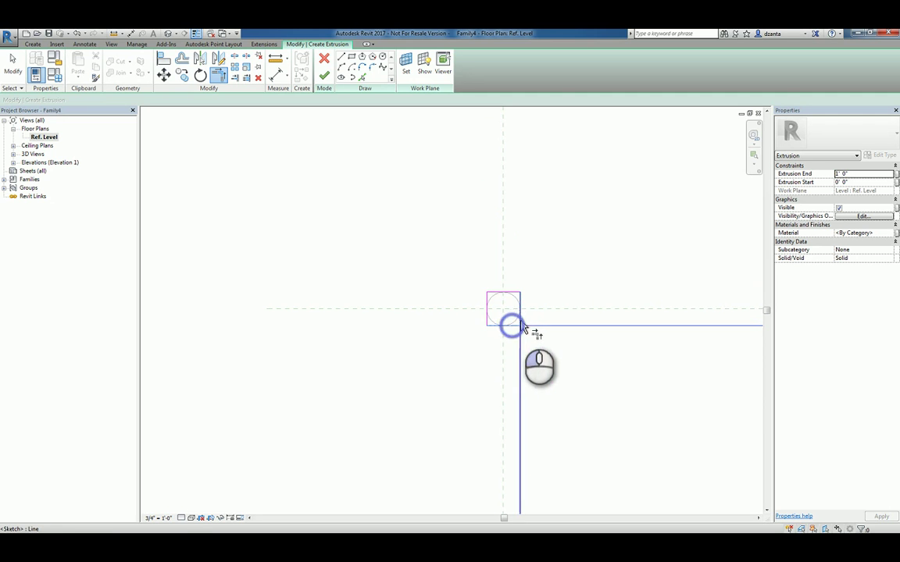
{"action": "left_click", "coordinate": [521, 326]}
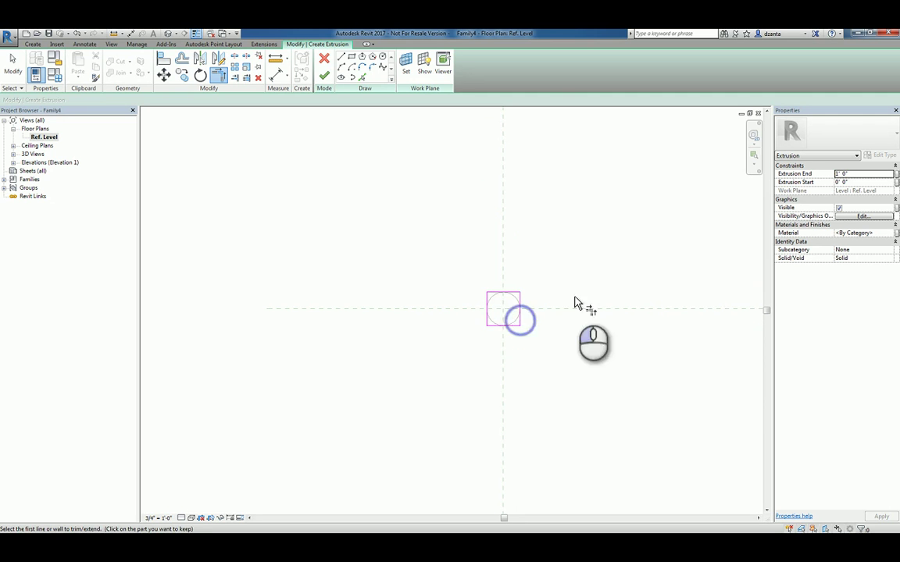
{"action": "left_click", "coordinate": [325, 77]}
Step: Close the plan and elevation views, reopen Ref. Level, and select the square extrusion
{"action": "left_click", "coordinate": [325, 189]}
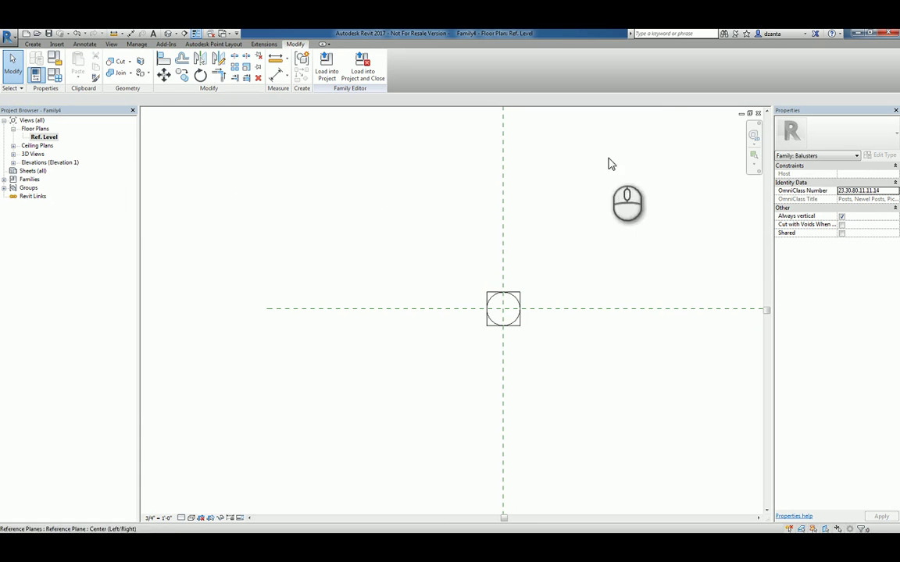
{"action": "left_click", "coordinate": [757, 114]}
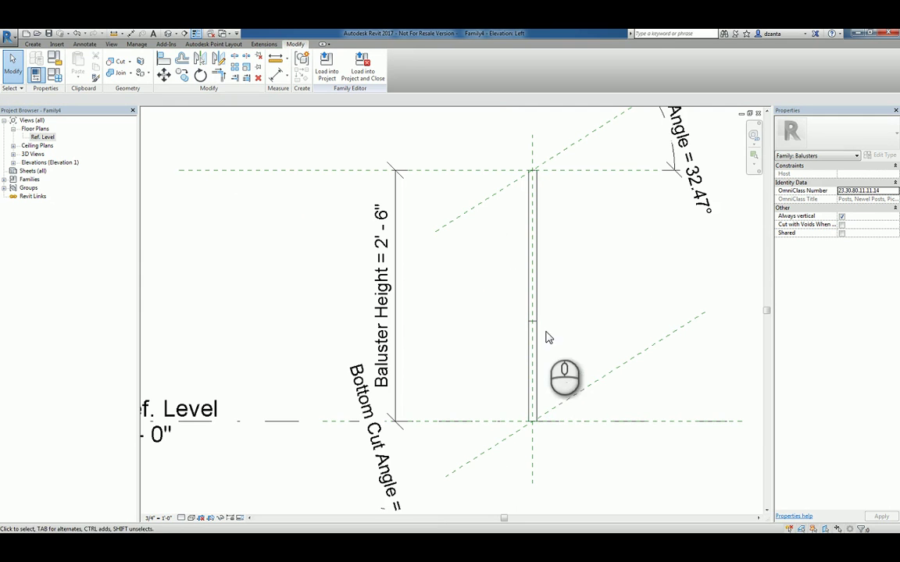
{"action": "left_click", "coordinate": [758, 114]}
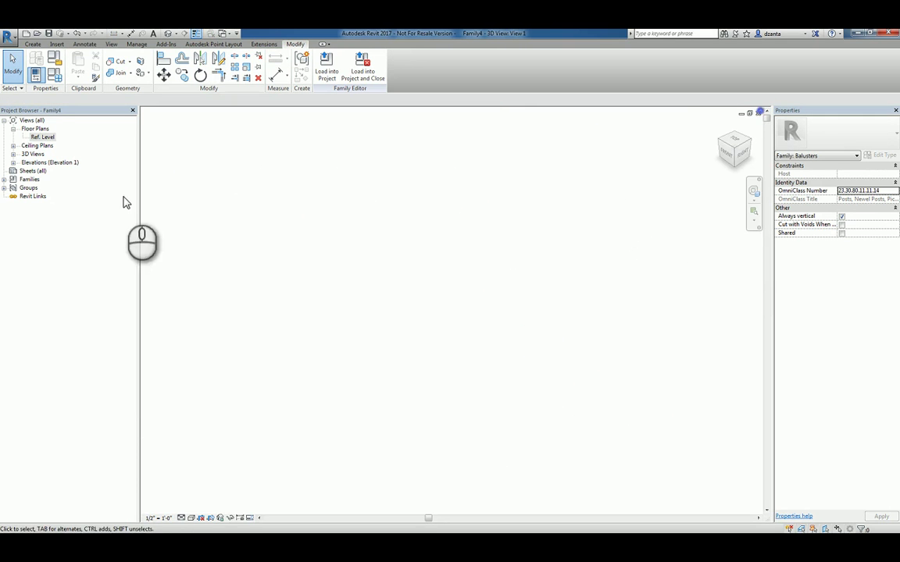
{"action": "double_click", "coordinate": [44, 137]}
{"action": "scroll", "coordinate": [424, 326], "scroll_direction": "up", "scroll_amount": 3}
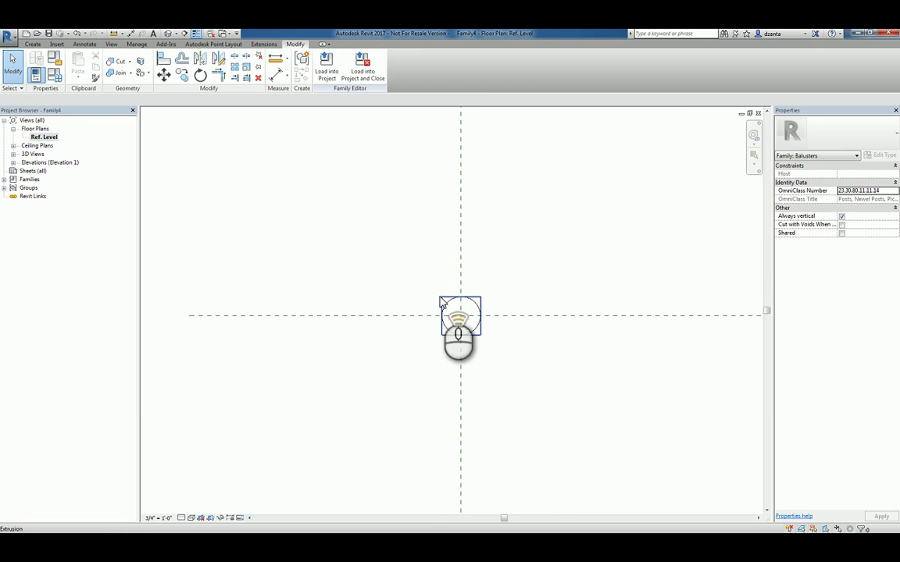
{"action": "left_click", "coordinate": [443, 336]}
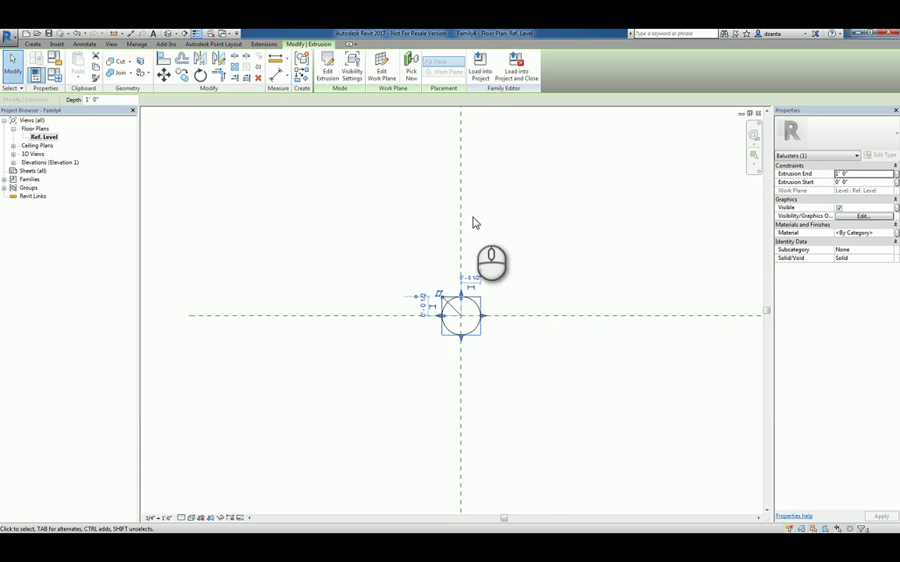
Step: Edit the square extrusion's sketch and set one side's dimension to 1'
{"action": "left_click", "coordinate": [326, 80]}
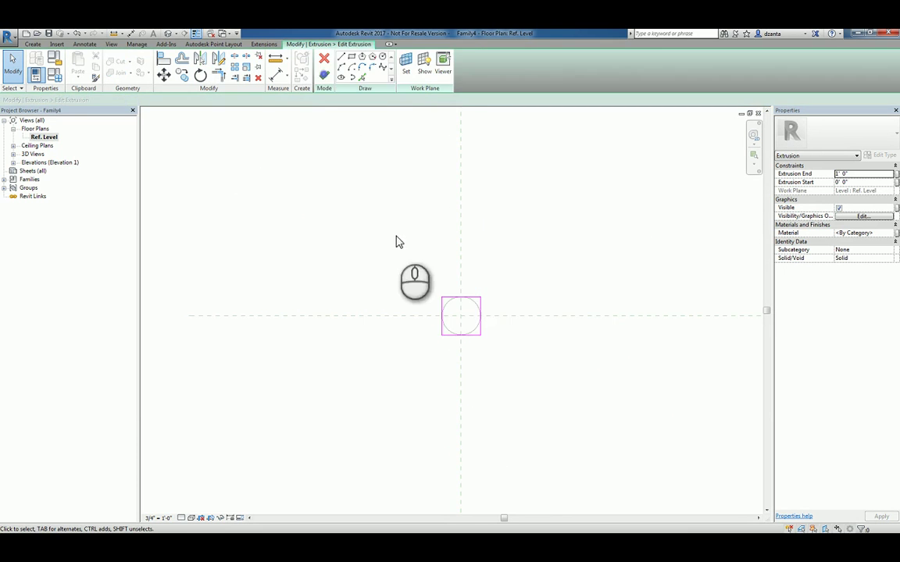
{"action": "left_click", "coordinate": [471, 290]}
{"action": "left_click", "coordinate": [461, 346]}
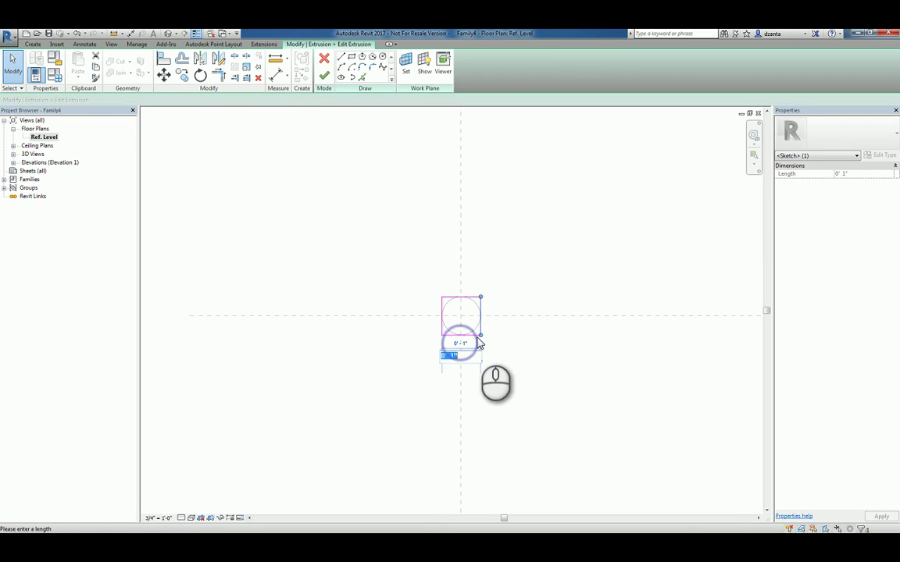
{"action": "left_click", "coordinate": [453, 371]}
{"action": "left_click_drag", "start_coordinate": [443, 366], "coordinate": [461, 363]}
{"action": "left_click", "coordinate": [469, 343]}
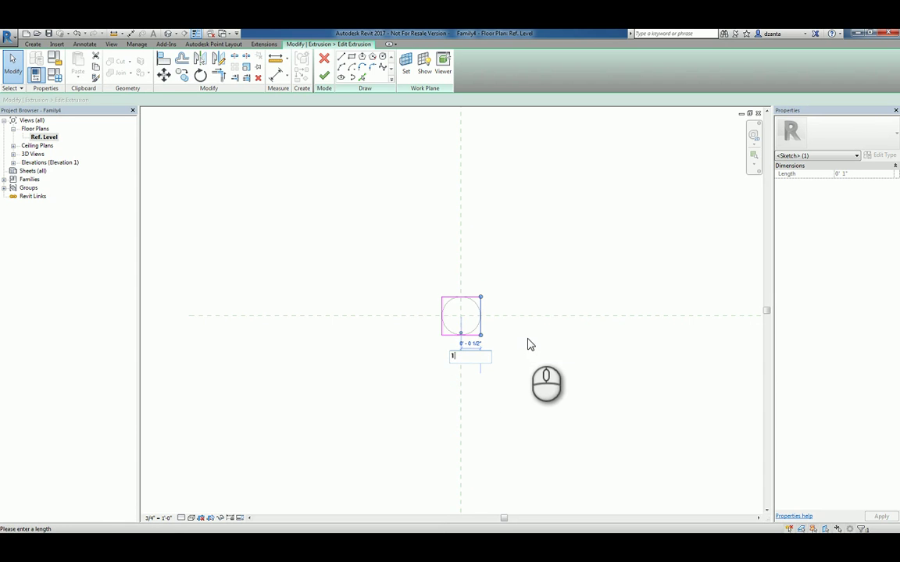
{"action": "type", "text": "1'"}
{"action": "key", "text": "Return"}
{"action": "left_click", "coordinate": [545, 253]}
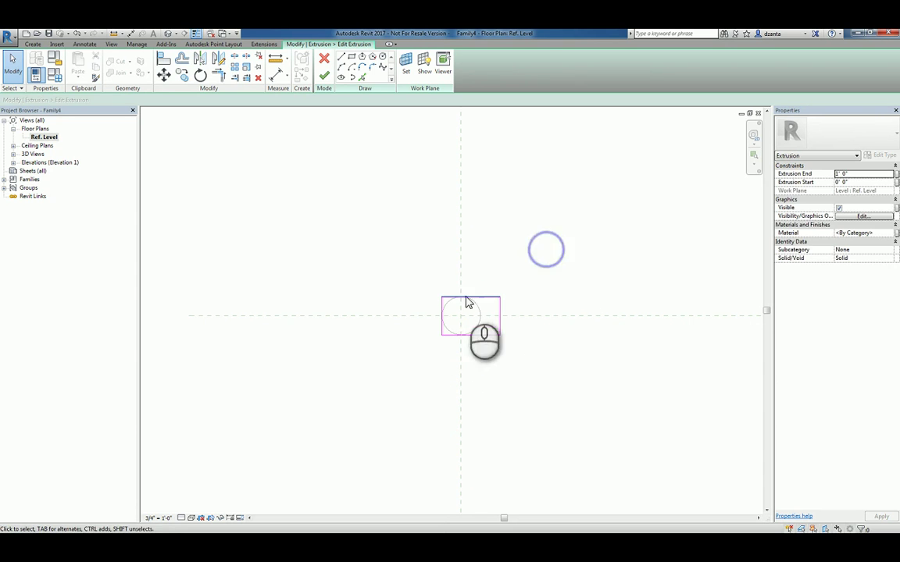
Step: Move the left edge's dimension reference onto the vertical centre plane
{"action": "left_click", "coordinate": [440, 331]}
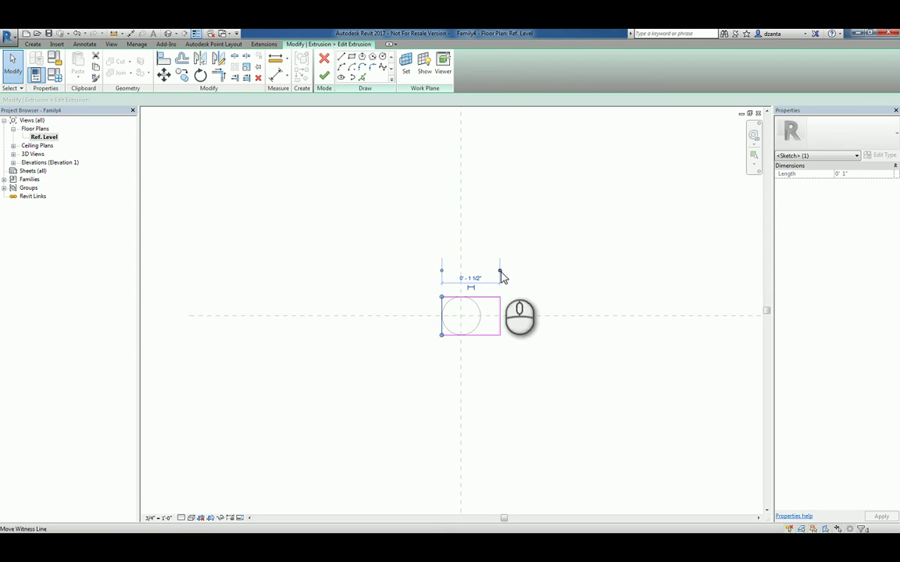
{"action": "left_click_drag", "start_coordinate": [500, 271], "coordinate": [465, 271]}
{"action": "left_click", "coordinate": [450, 276]}
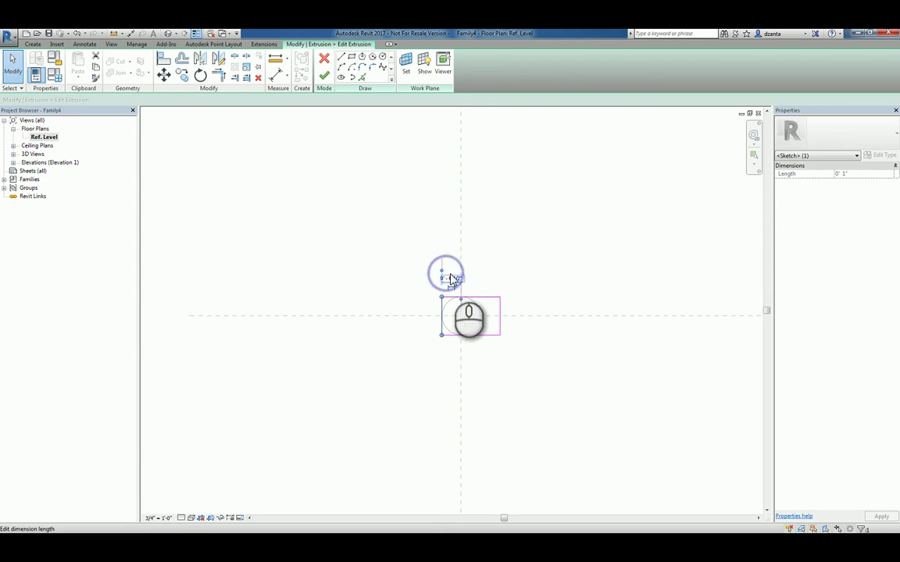
{"action": "left_click", "coordinate": [506, 258]}
Step: Set the rectangle's top and bottom edges 3/4" from the horizontal reference line
{"action": "left_click", "coordinate": [492, 297]}
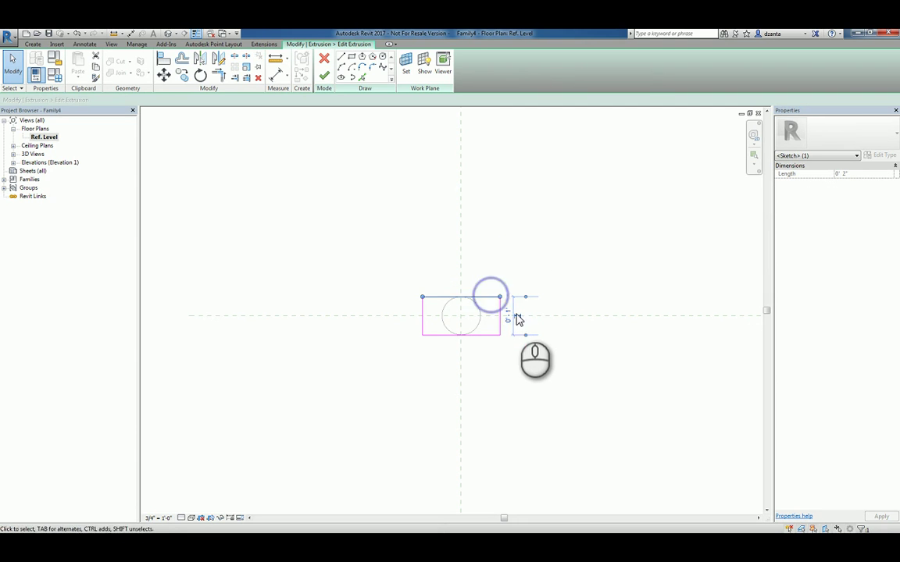
{"action": "left_click_drag", "start_coordinate": [526, 341], "coordinate": [511, 315]}
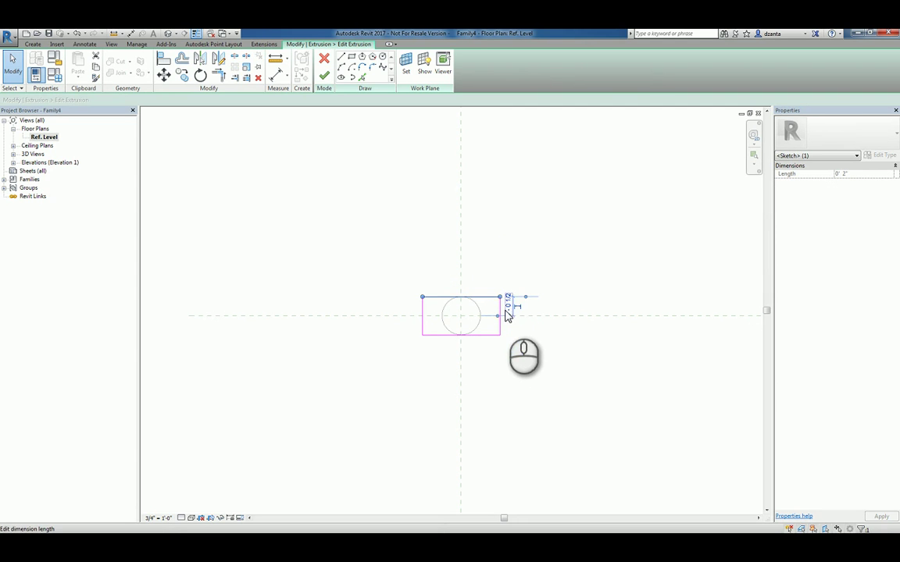
{"action": "left_click", "coordinate": [508, 307]}
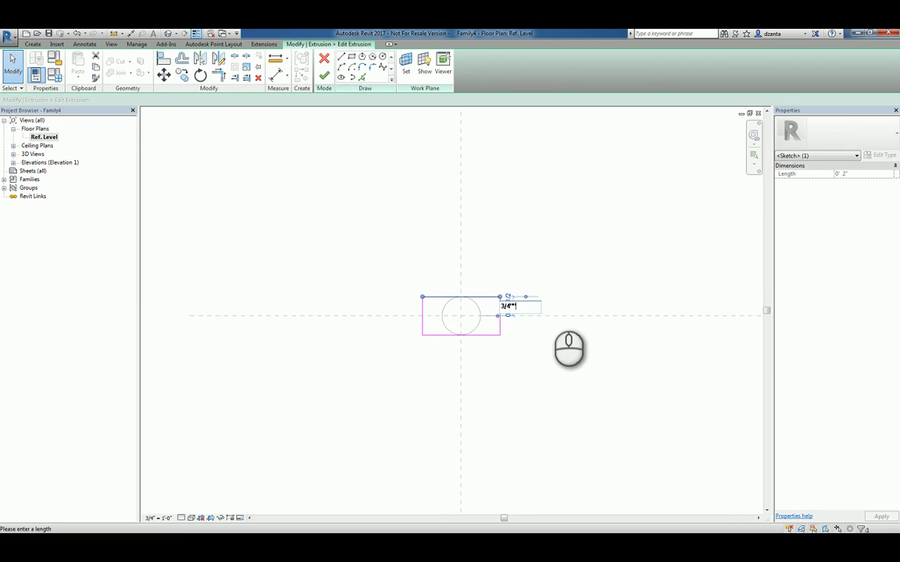
{"action": "type", "text": "3/4\""}
{"action": "key", "text": "Return"}
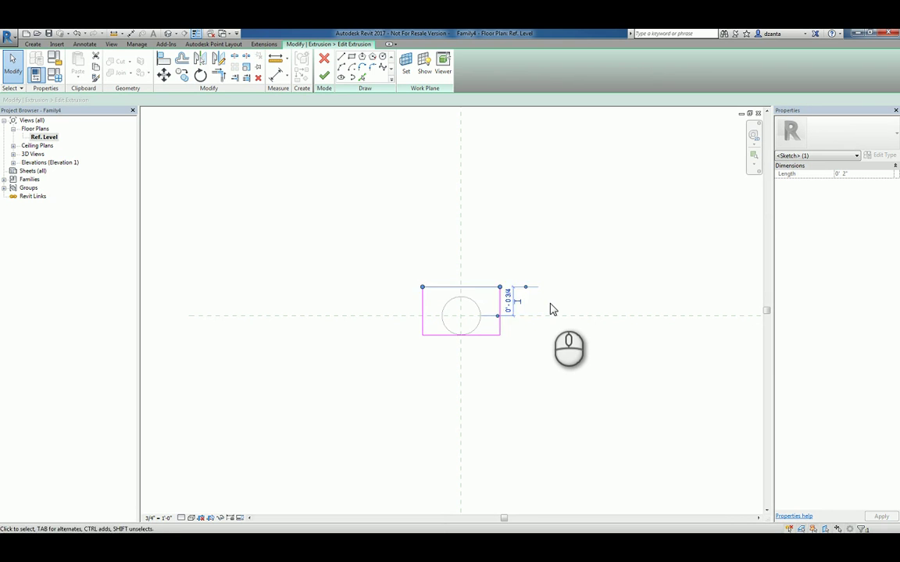
{"action": "left_click", "coordinate": [545, 328]}
{"action": "left_click", "coordinate": [486, 333]}
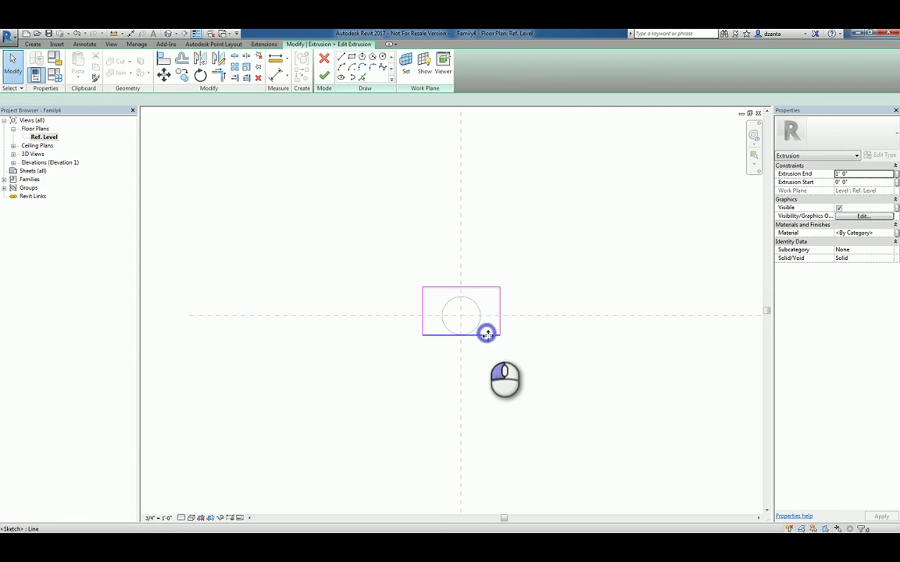
{"action": "left_click_drag", "start_coordinate": [397, 288], "coordinate": [406, 325]}
{"action": "left_click", "coordinate": [398, 325]}
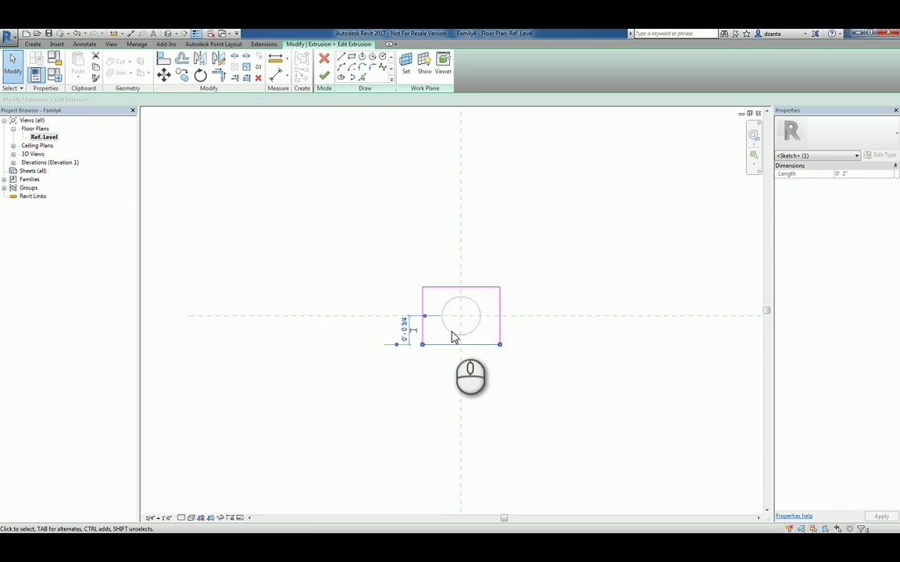
{"action": "left_click", "coordinate": [531, 387]}
Step: Finish the base block sketch and open the Front elevation
{"action": "left_click", "coordinate": [541, 294]}
{"action": "left_click", "coordinate": [324, 75]}
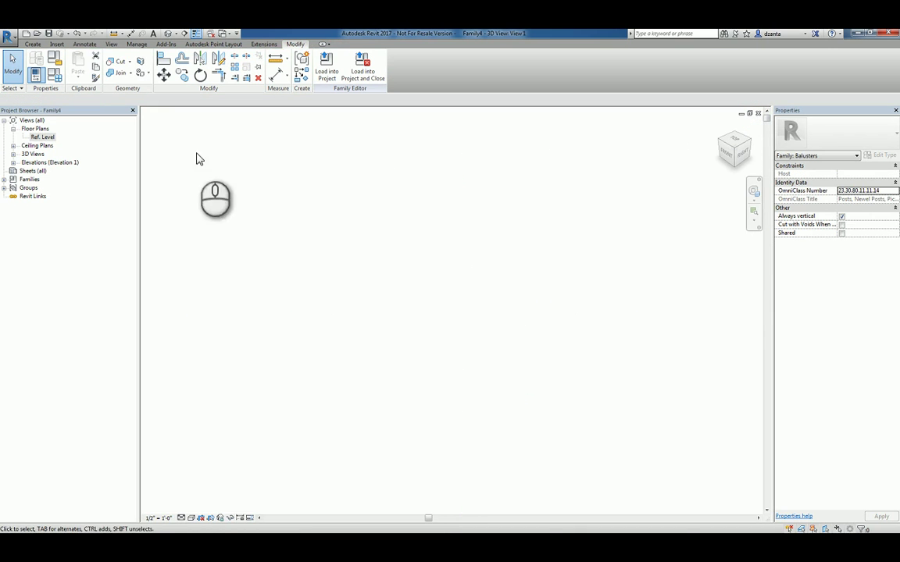
{"action": "double_click", "coordinate": [40, 163]}
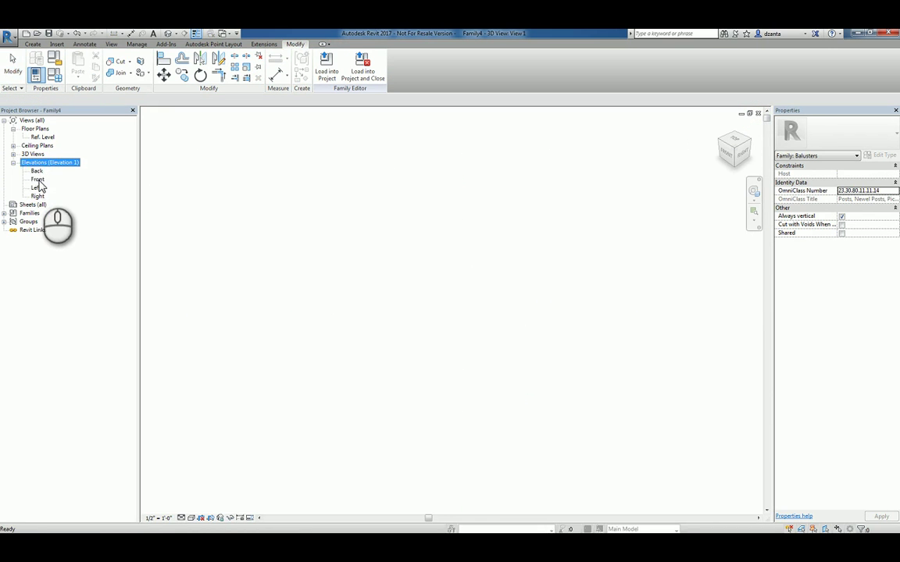
{"action": "double_click", "coordinate": [39, 180]}
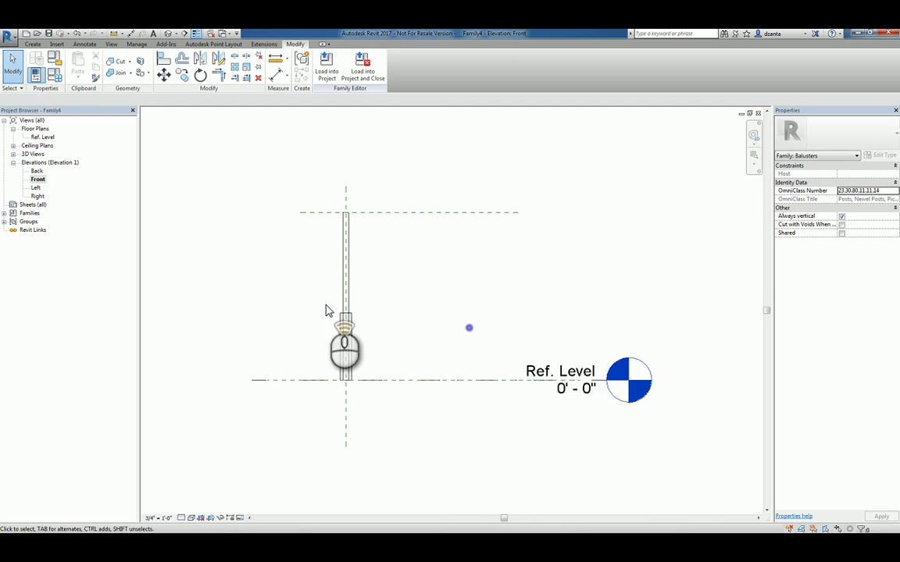
{"action": "scroll", "coordinate": [328, 311], "scroll_direction": "up", "scroll_amount": 2}
{"action": "middle_click_drag", "start_coordinate": [426, 296], "coordinate": [535, 317]}
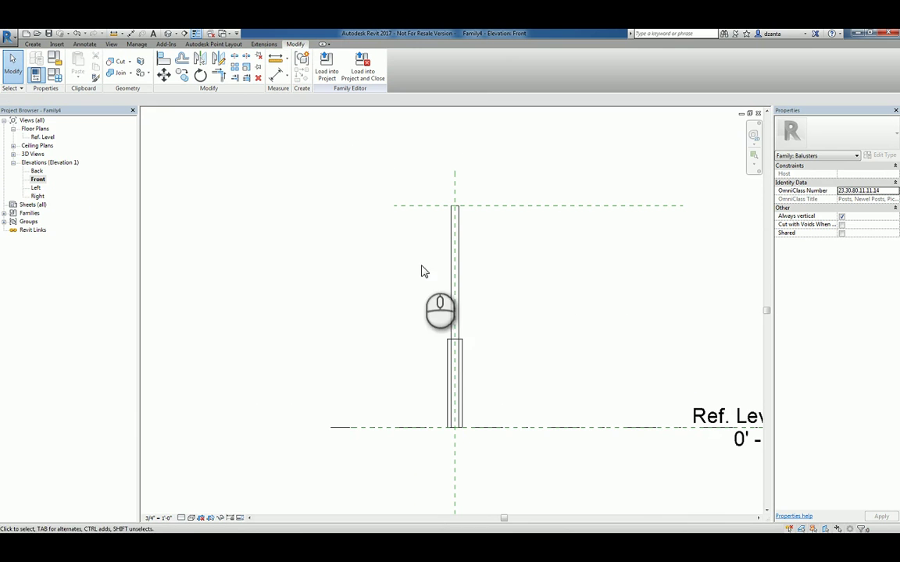
Step: Raise the cylinder's bottom to 1' 0" atop the block, removing constraints
{"action": "left_click", "coordinate": [461, 330]}
{"action": "scroll", "coordinate": [463, 428], "scroll_direction": "up", "scroll_amount": 1}
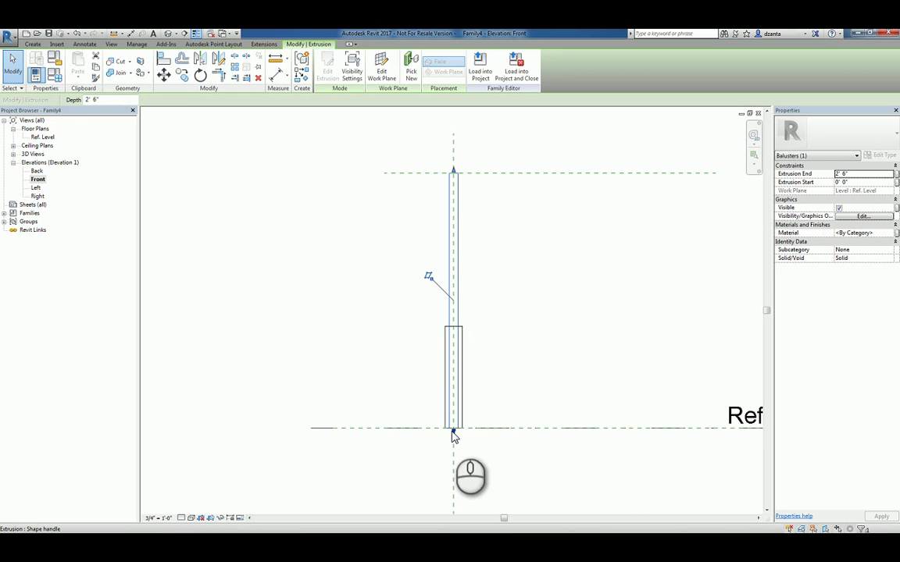
{"action": "left_click_drag", "start_coordinate": [454, 436], "coordinate": [453, 333]}
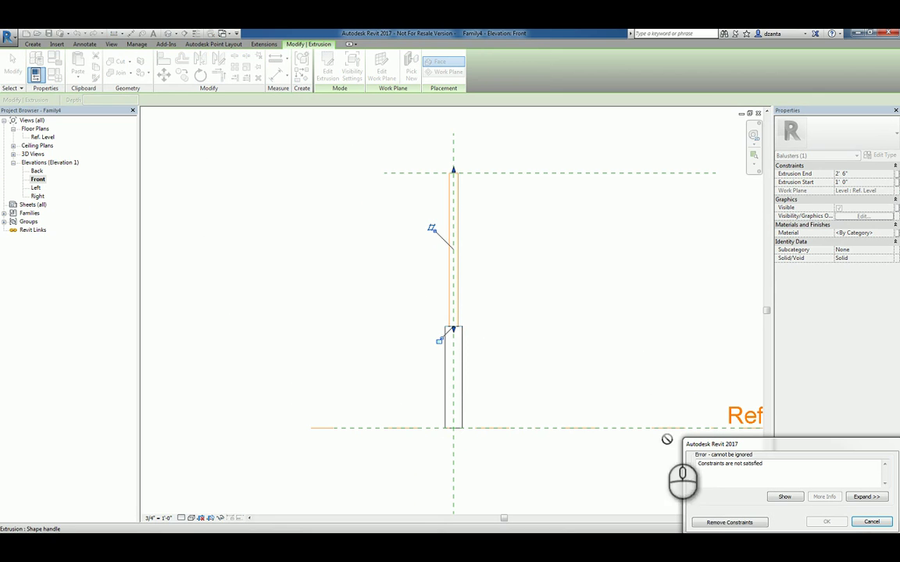
{"action": "left_click", "coordinate": [708, 523]}
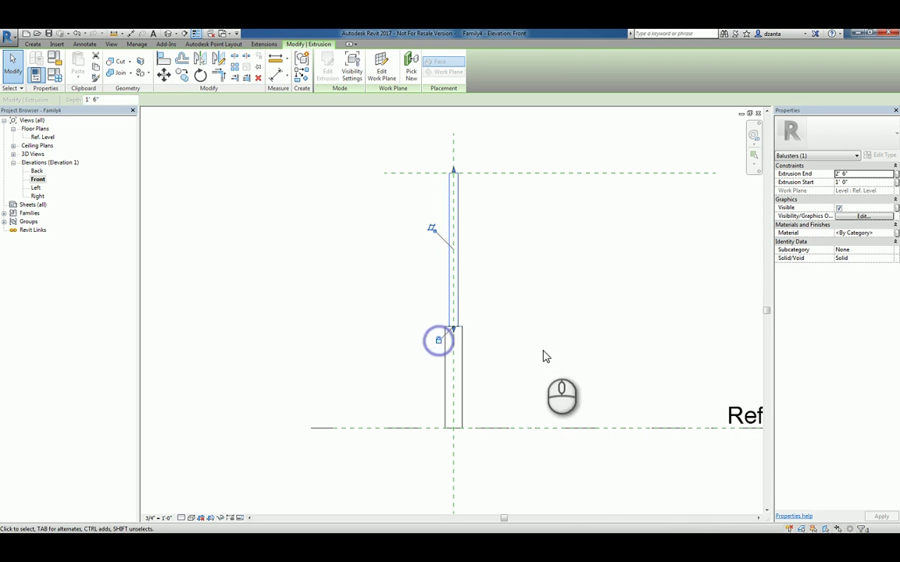
{"action": "left_click", "coordinate": [542, 353]}
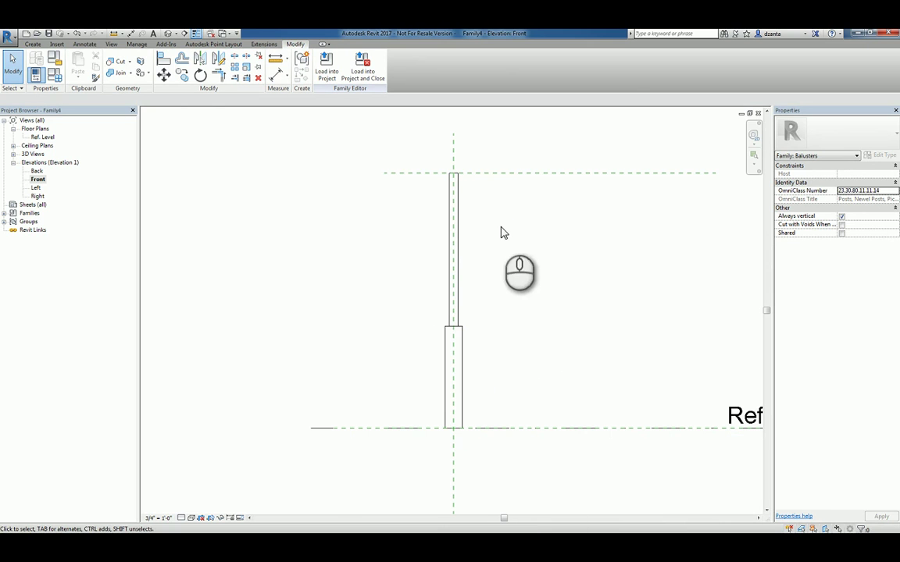
Step: Inspect the baluster in the default 3D view, then close the open views
{"action": "left_click", "coordinate": [166, 34]}
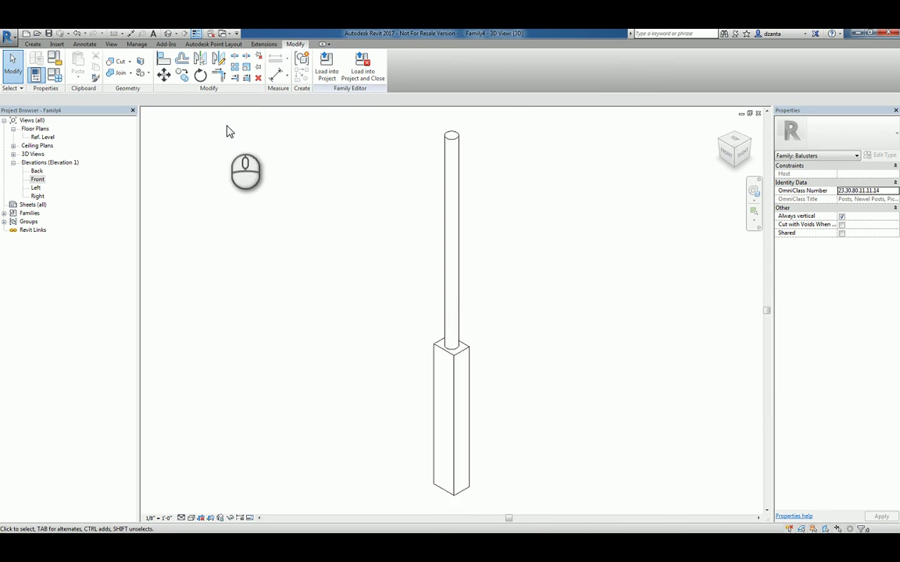
{"action": "scroll", "coordinate": [536, 322], "scroll_direction": "down", "scroll_amount": 2}
{"action": "middle_click_drag", "start_coordinate": [536, 321], "coordinate": [560, 317]}
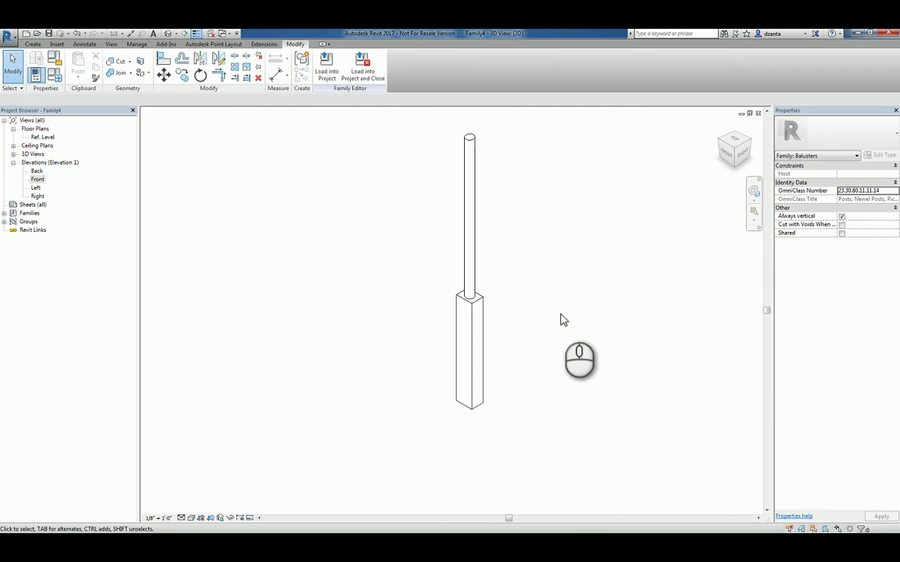
{"action": "left_click", "coordinate": [758, 114]}
{"action": "left_click", "coordinate": [758, 114]}
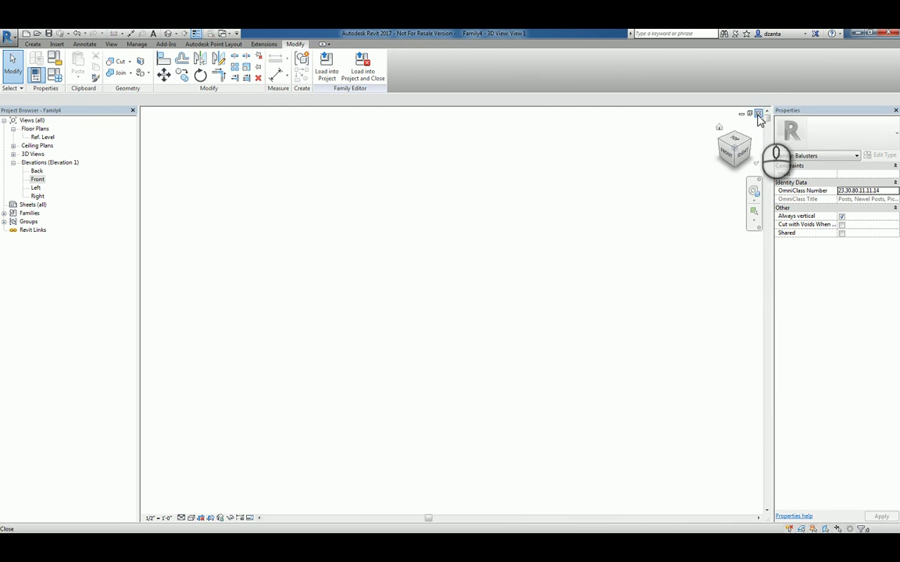
{"action": "left_click", "coordinate": [757, 114]}
{"action": "left_click", "coordinate": [508, 287]}
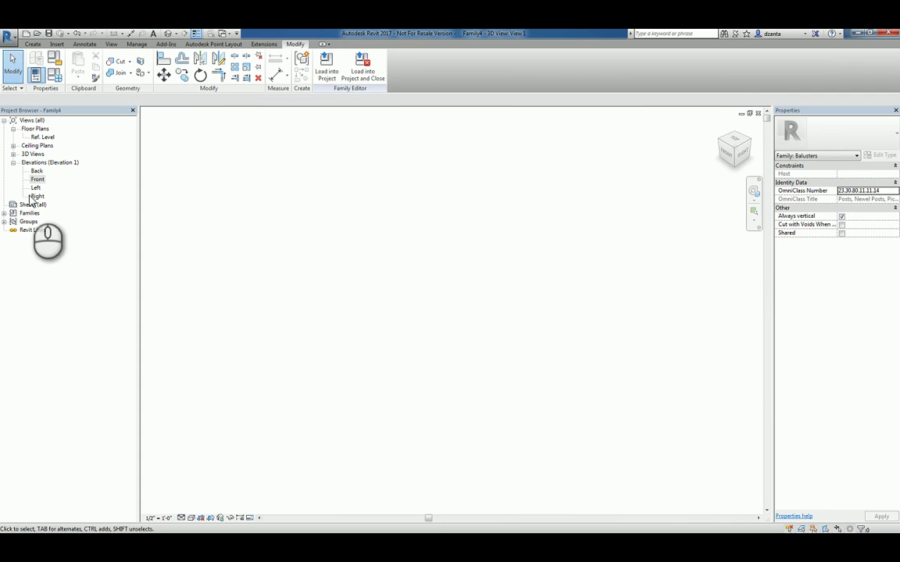
Step: Open the Back, Left and Right elevations, ending zoomed in on Left
{"action": "double_click", "coordinate": [36, 171]}
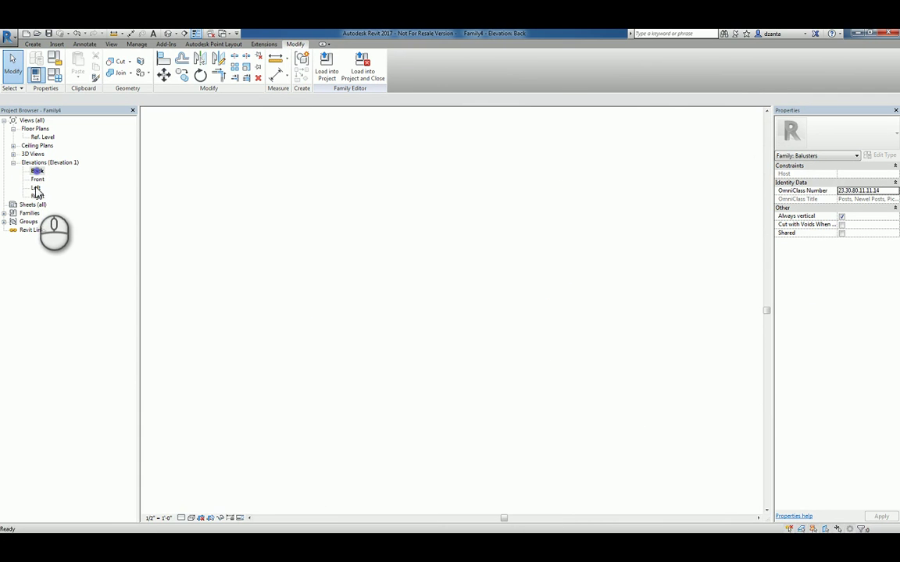
{"action": "double_click", "coordinate": [36, 188]}
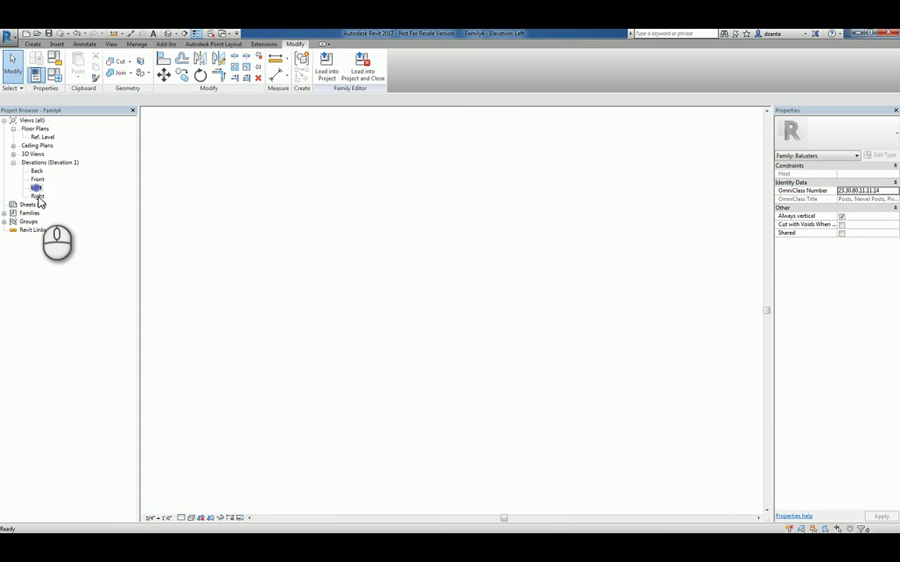
{"action": "double_click", "coordinate": [39, 196]}
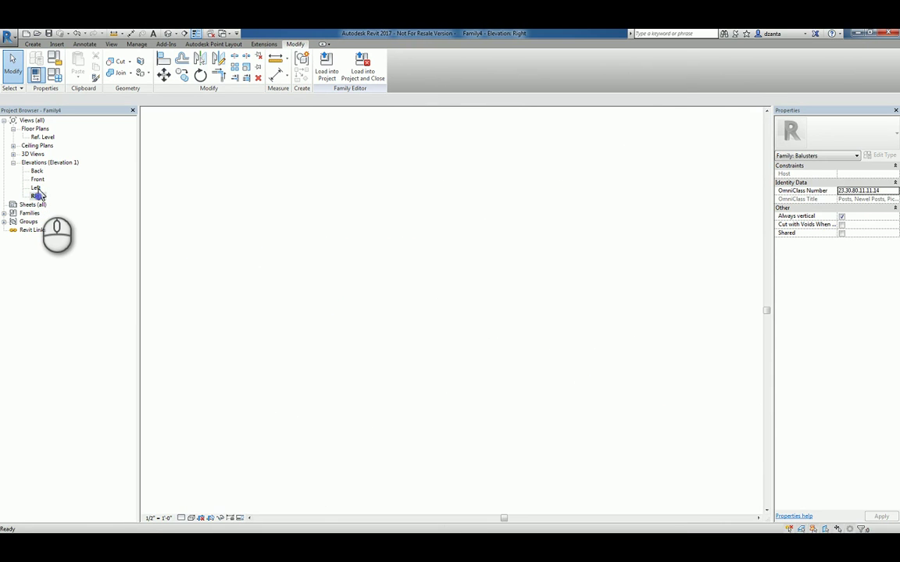
{"action": "double_click", "coordinate": [36, 189]}
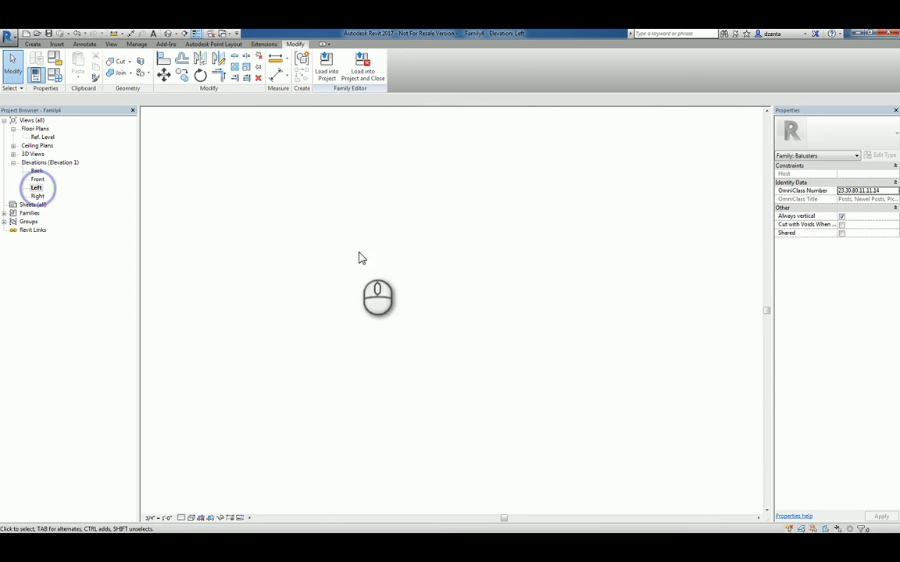
{"action": "scroll", "coordinate": [501, 359], "scroll_direction": "up", "scroll_amount": 3}
{"action": "middle_click_drag", "start_coordinate": [507, 352], "coordinate": [472, 361]}
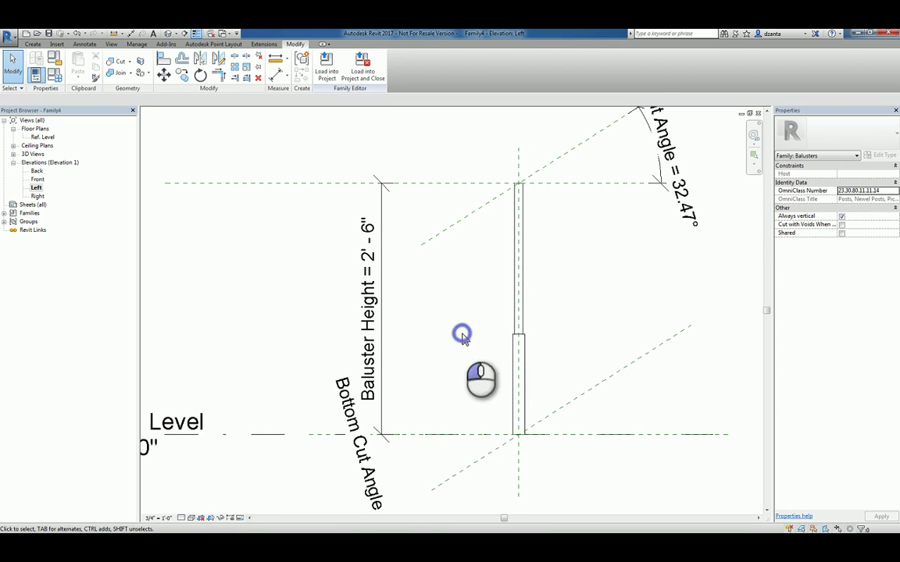
Step: In the 3D view, link the lower base block's material to a new type parameter, Baluster_Post_Base_Material
{"action": "left_click", "coordinate": [167, 33]}
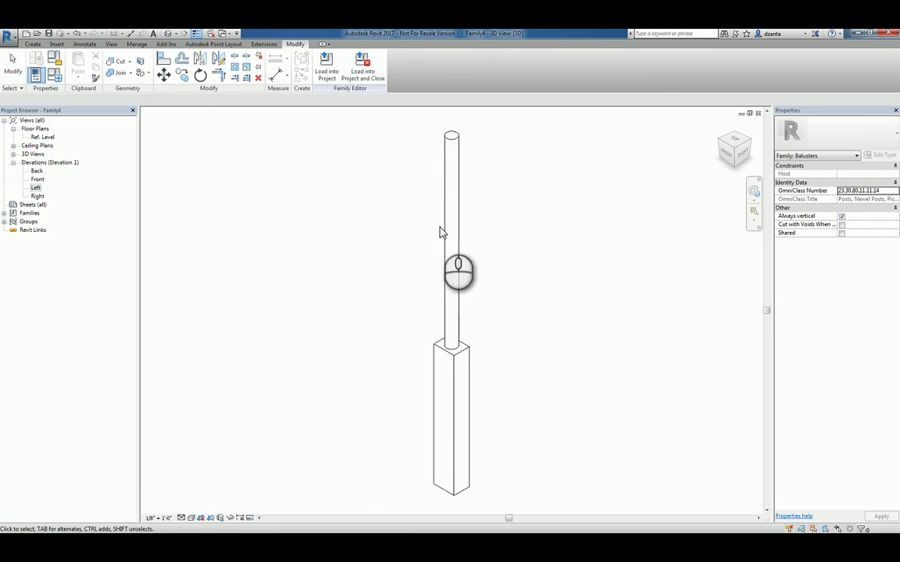
{"action": "left_click", "coordinate": [446, 365]}
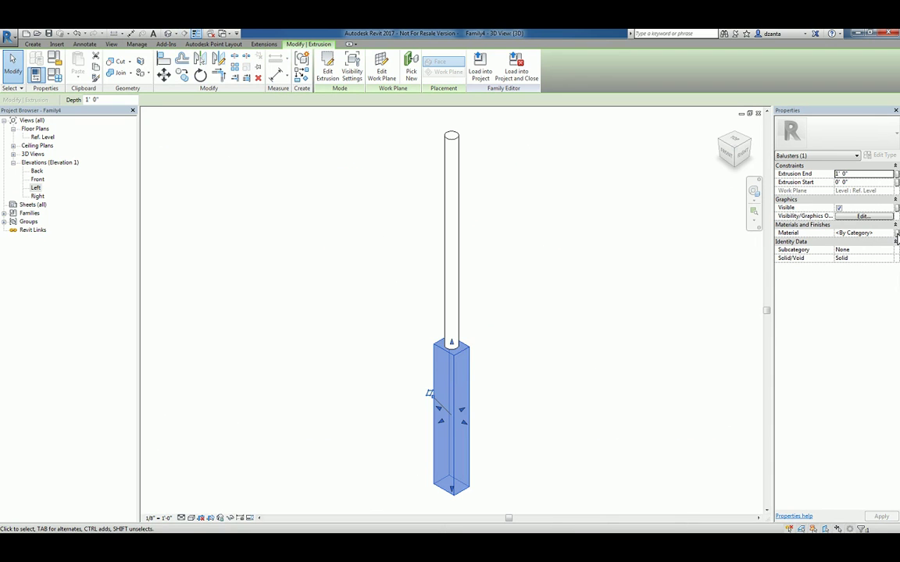
{"action": "left_click", "coordinate": [896, 234]}
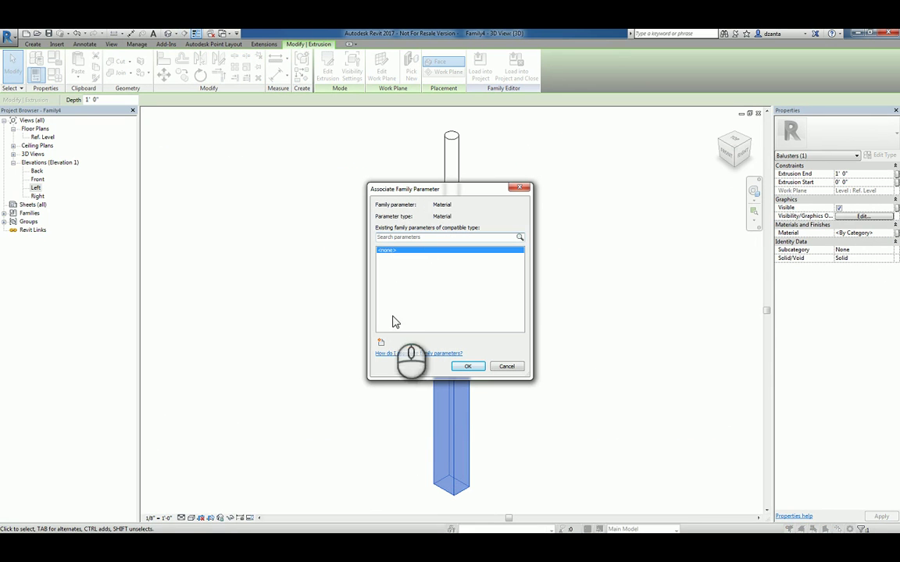
{"action": "left_click", "coordinate": [381, 344]}
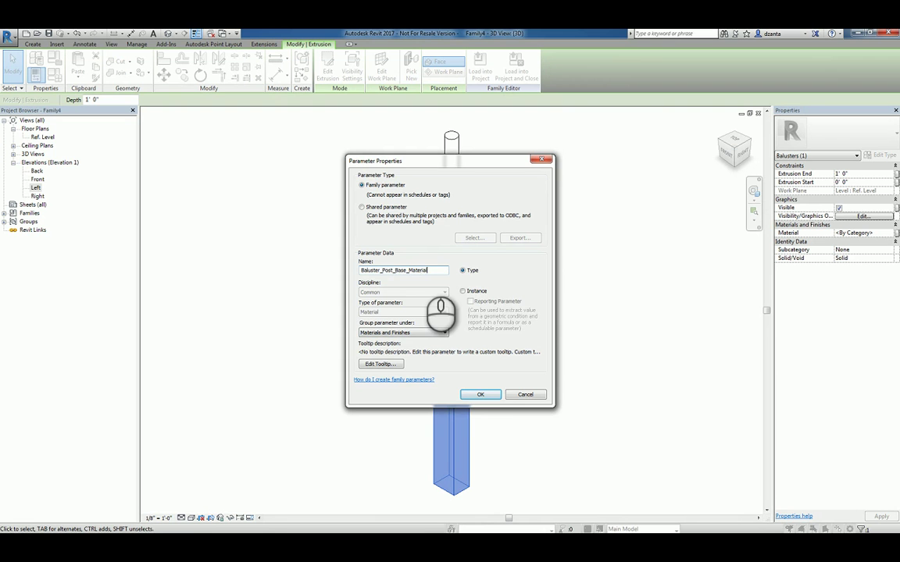
{"action": "left_click", "coordinate": [479, 393]}
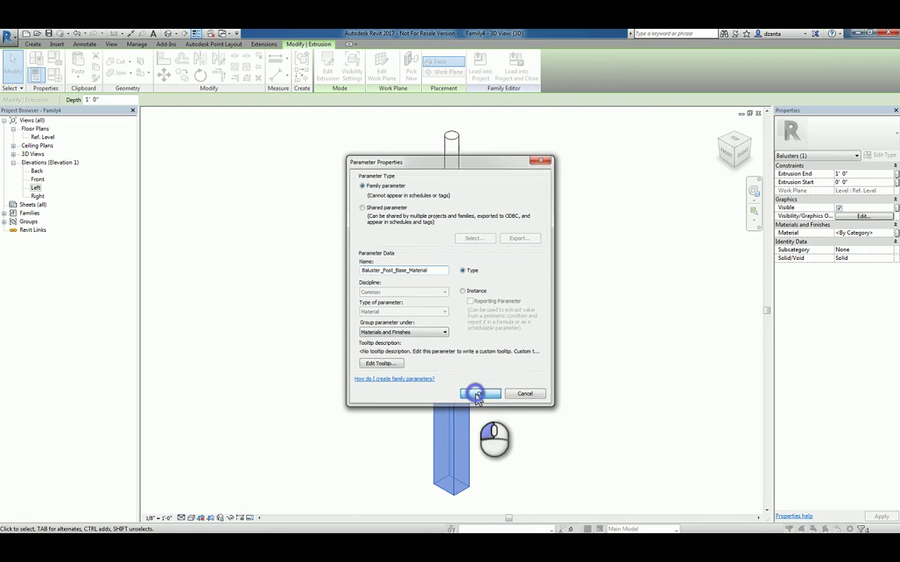
{"action": "left_click", "coordinate": [471, 367]}
{"action": "left_click", "coordinate": [540, 292]}
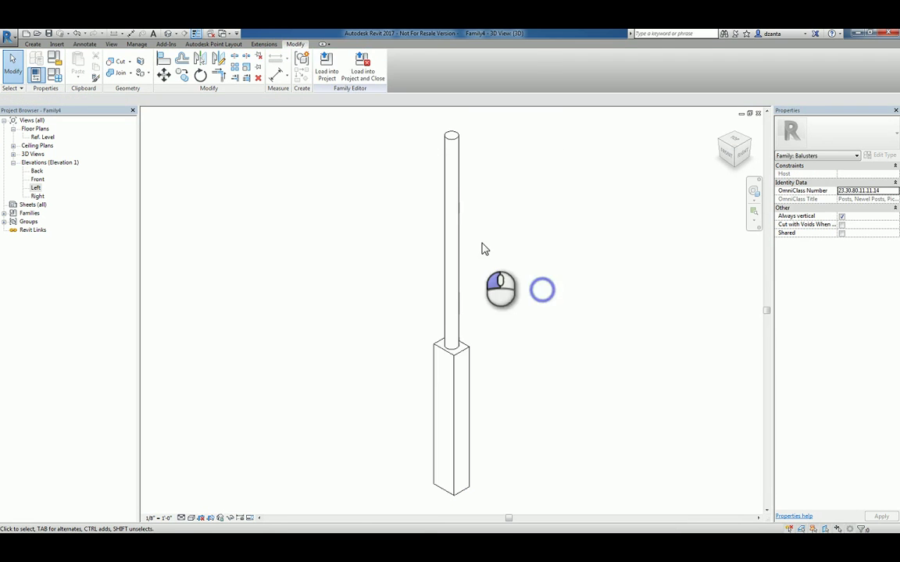
Step: Associate the upper cylinder's material with a new type parameter, Baluster_Post_Top_Material
{"action": "left_click", "coordinate": [459, 233]}
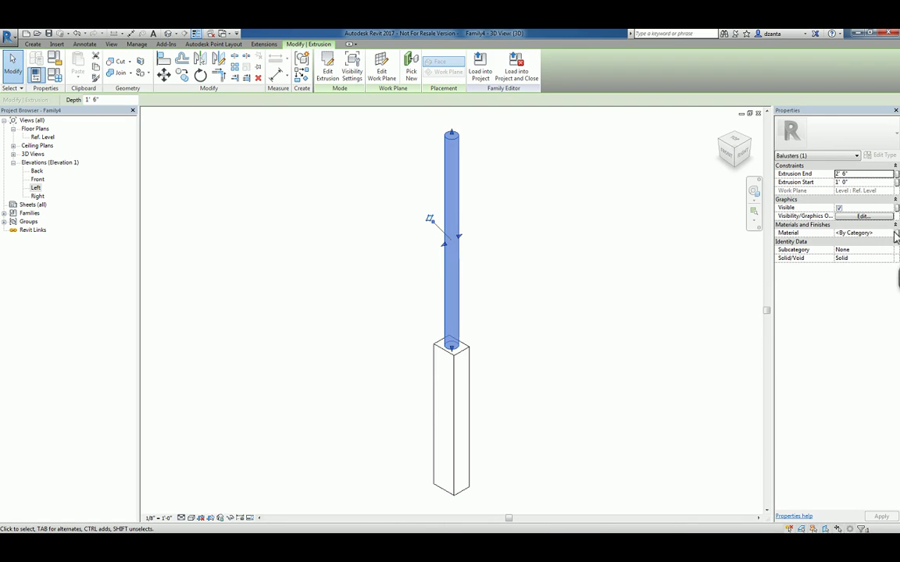
{"action": "left_click", "coordinate": [896, 236]}
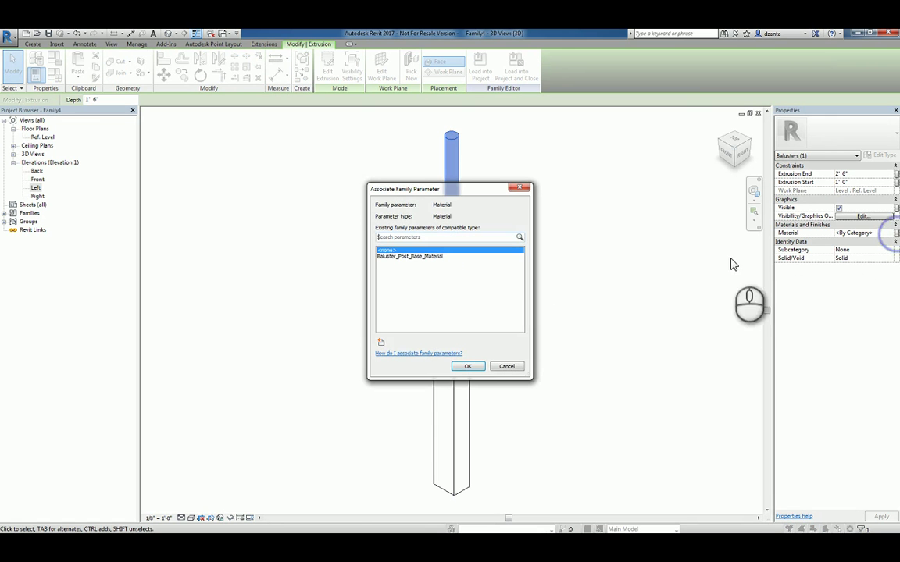
{"action": "left_click", "coordinate": [381, 343]}
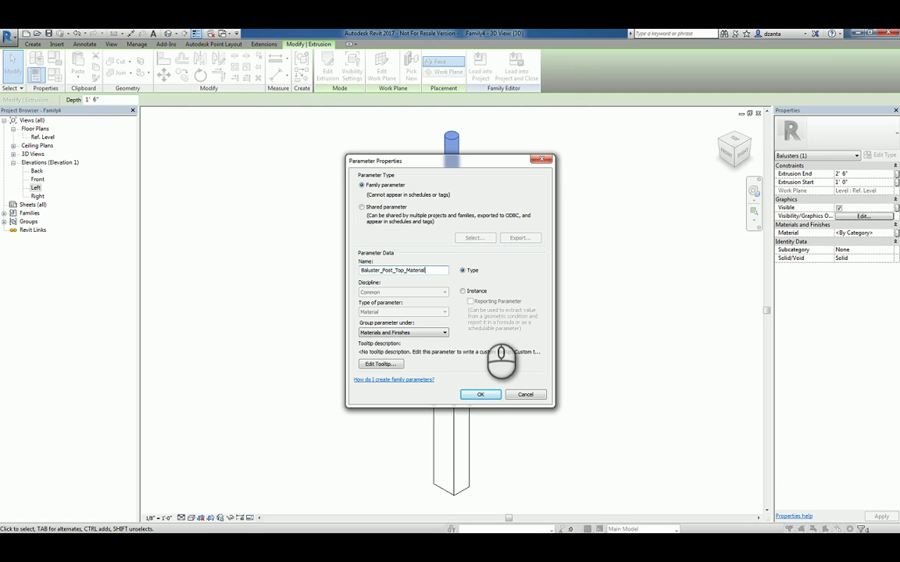
{"action": "left_click", "coordinate": [481, 394]}
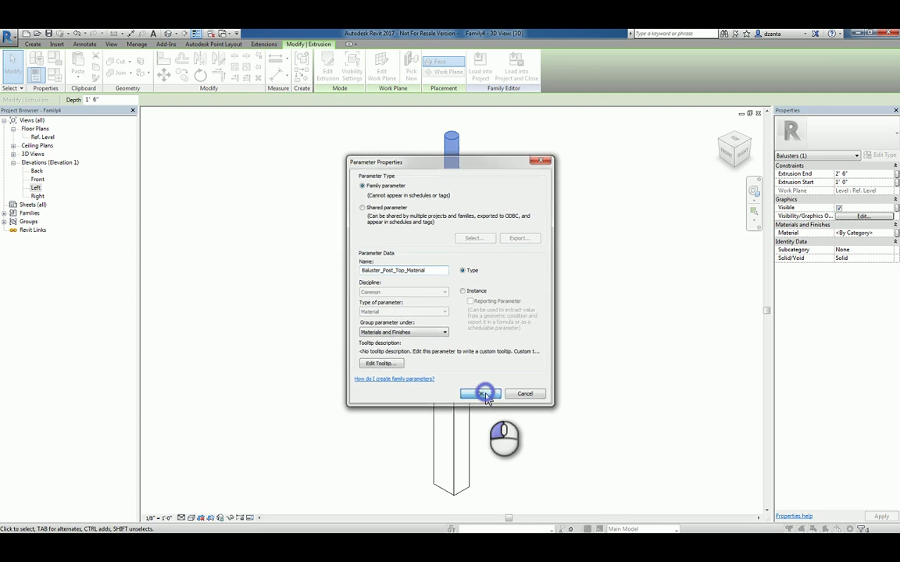
{"action": "left_click", "coordinate": [468, 365]}
{"action": "left_click", "coordinate": [513, 396]}
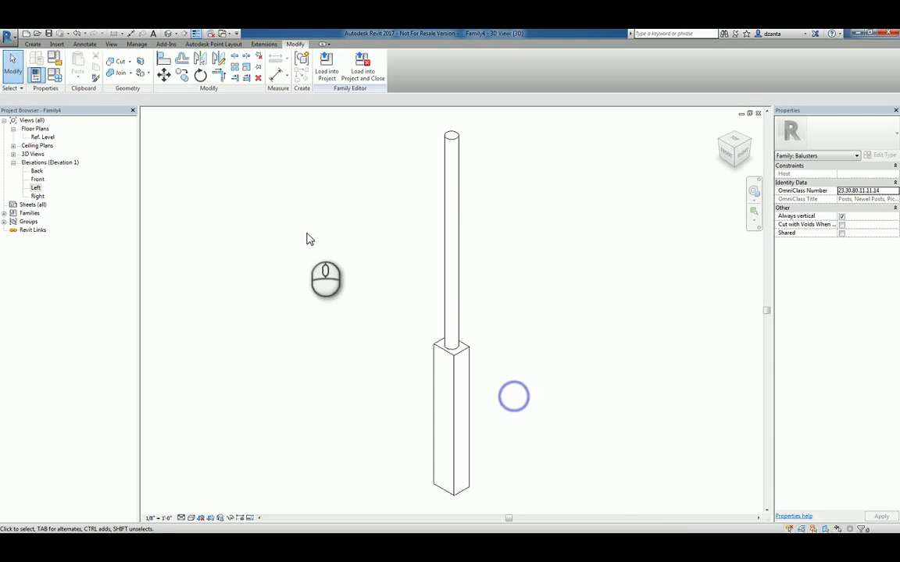
Step: In Family Types, set Baluster_Post_Base_Material to Metal - Steel from the Autodesk Materials library
{"action": "left_click", "coordinate": [56, 77]}
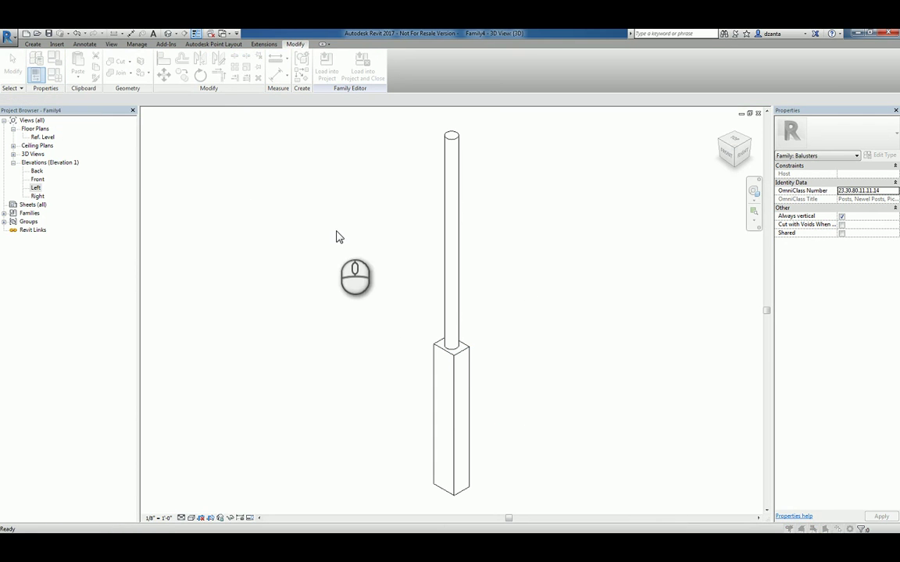
{"action": "left_click_drag", "start_coordinate": [429, 187], "coordinate": [421, 141]}
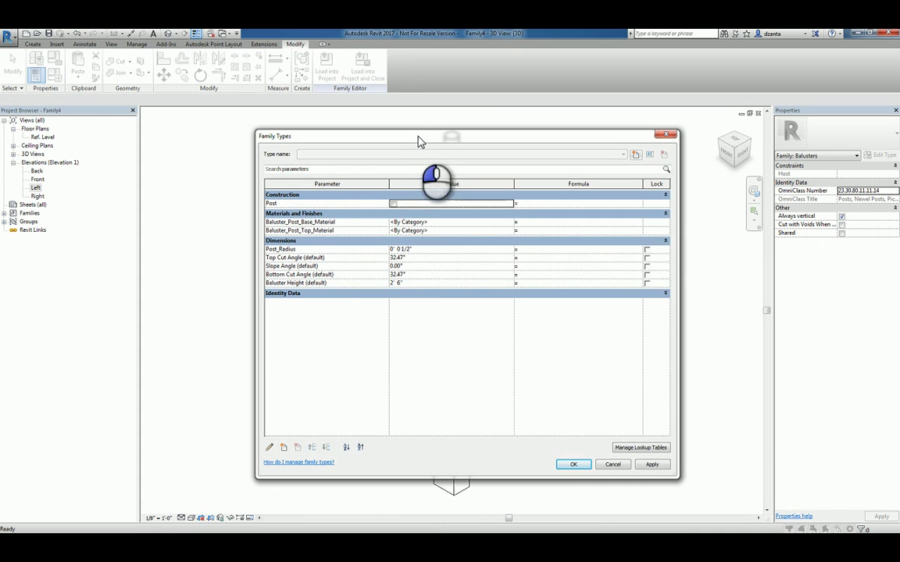
{"action": "left_click", "coordinate": [510, 223]}
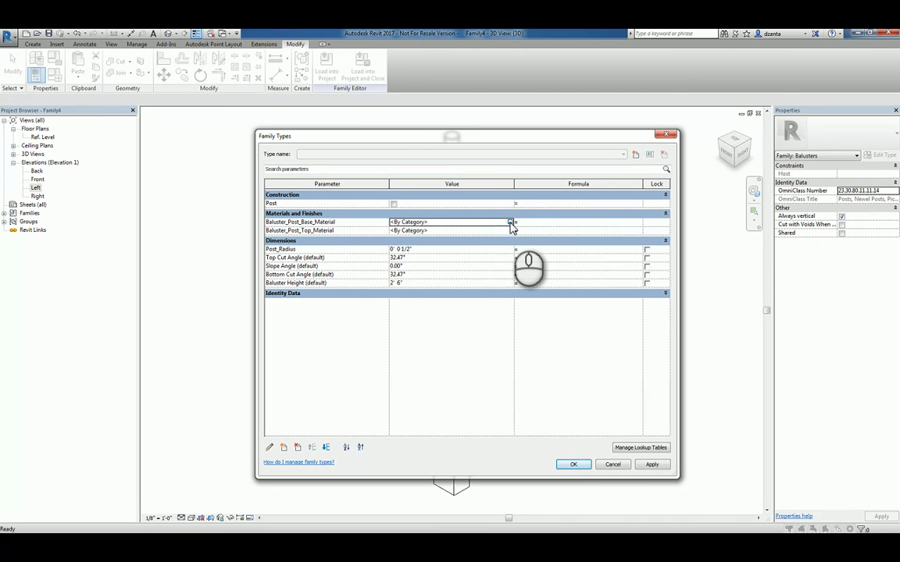
{"action": "left_click", "coordinate": [510, 223]}
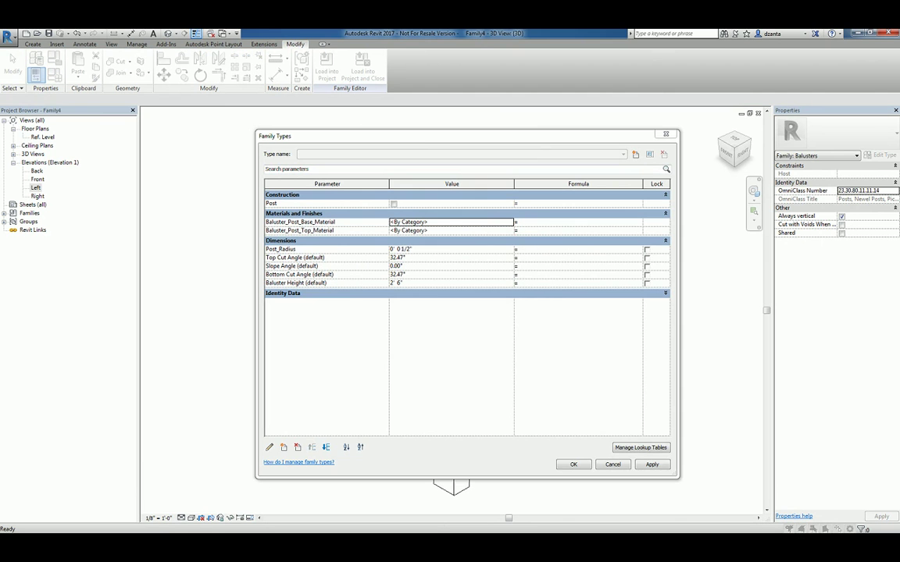
{"action": "left_click_drag", "start_coordinate": [693, 127], "coordinate": [240, 120]}
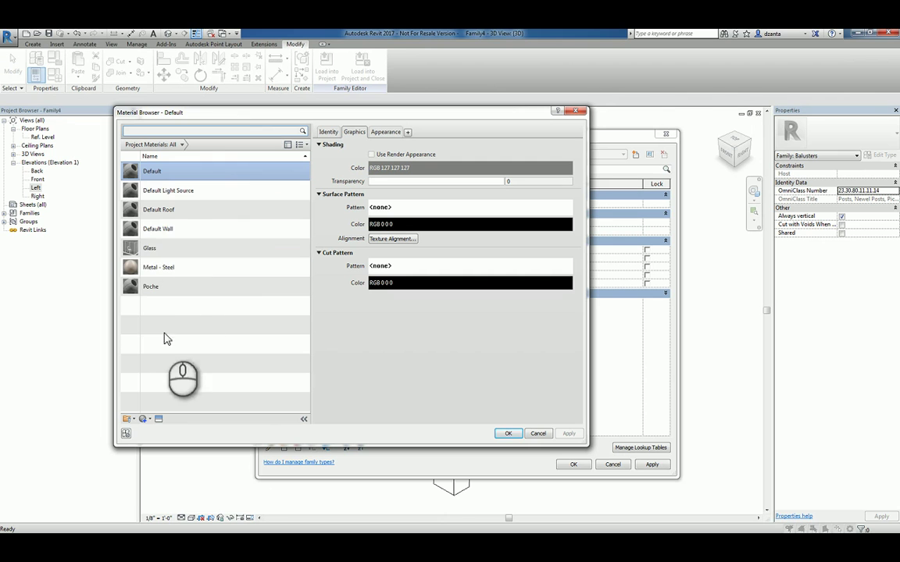
{"action": "left_click", "coordinate": [288, 145]}
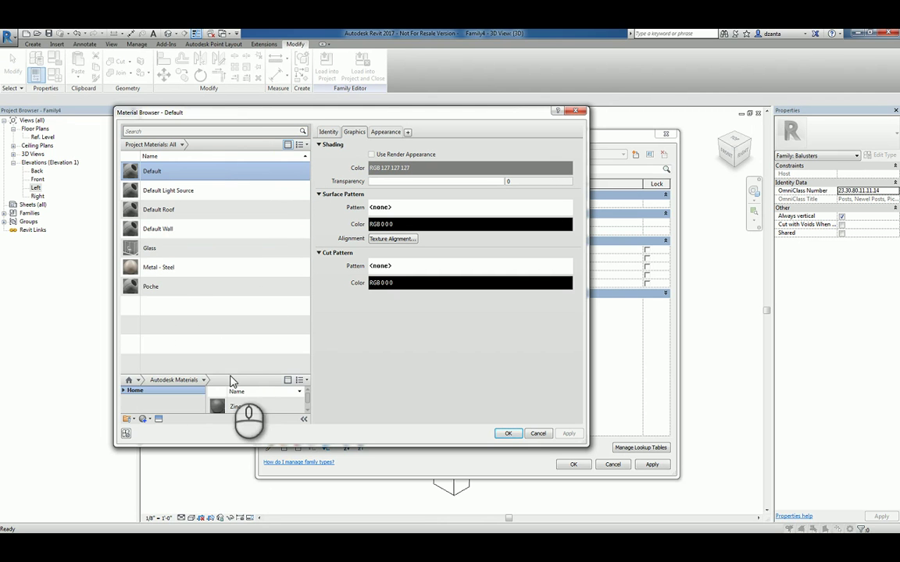
{"action": "left_click_drag", "start_coordinate": [233, 376], "coordinate": [233, 315]}
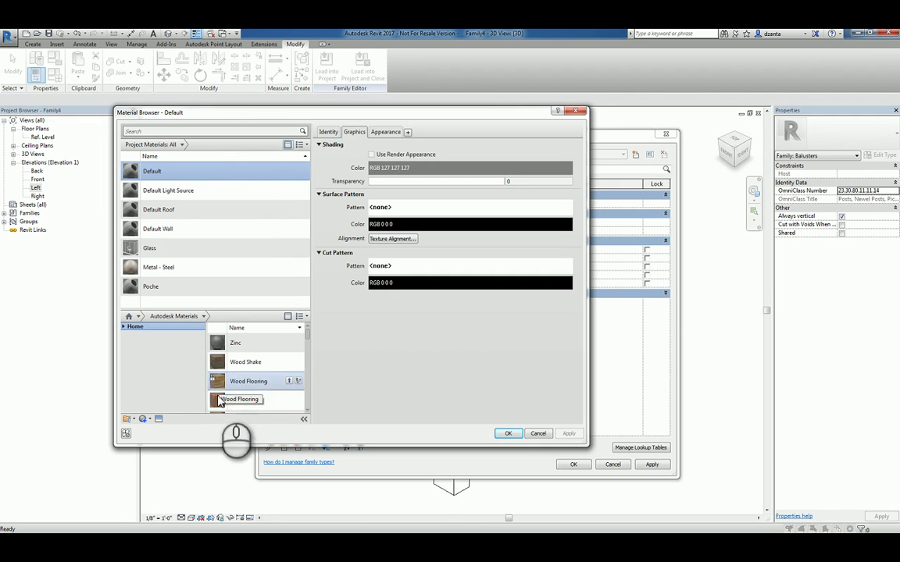
{"action": "left_click", "coordinate": [123, 329]}
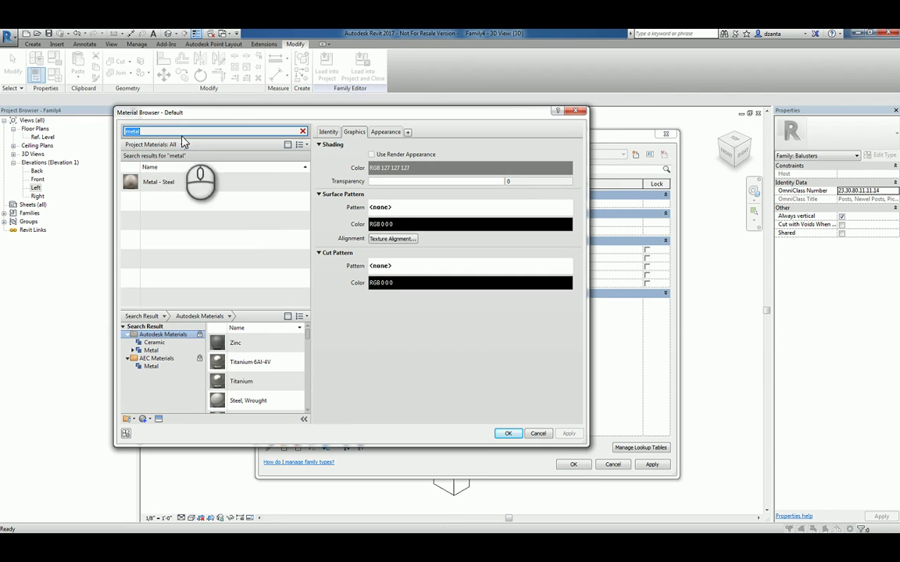
{"action": "left_click", "coordinate": [215, 183]}
{"action": "left_click", "coordinate": [508, 433]}
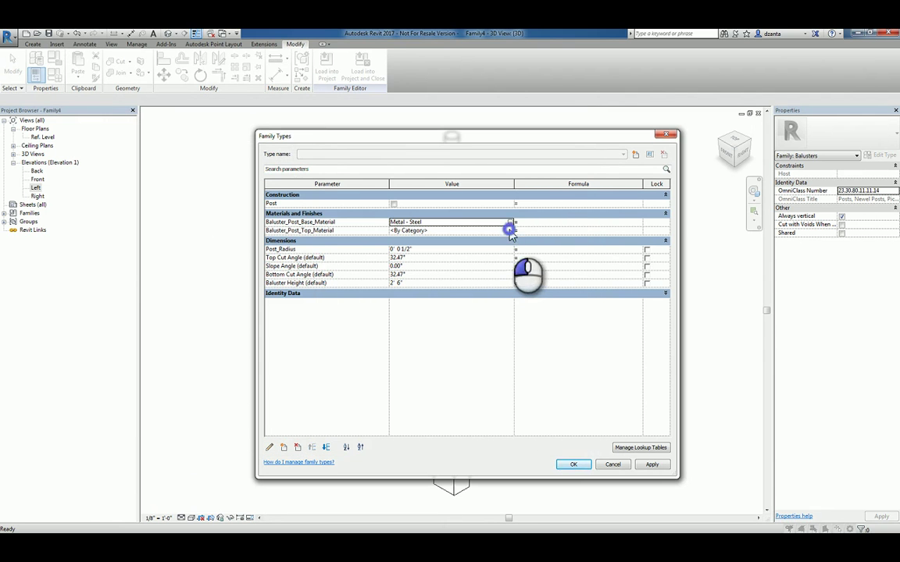
Step: Set Baluster_Post_Top_Material to Wood (Oak) and accept the family type values
{"action": "left_click", "coordinate": [509, 231]}
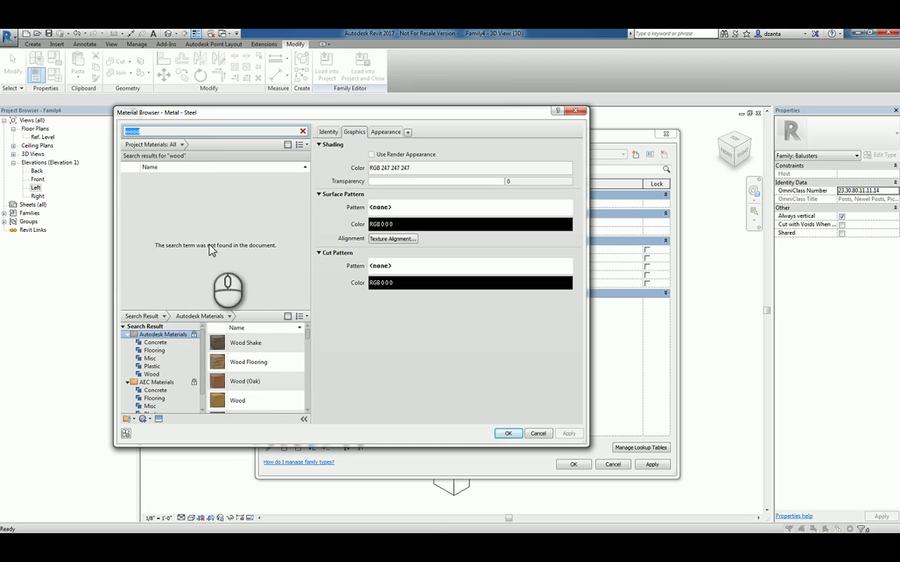
{"action": "double_click", "coordinate": [251, 381]}
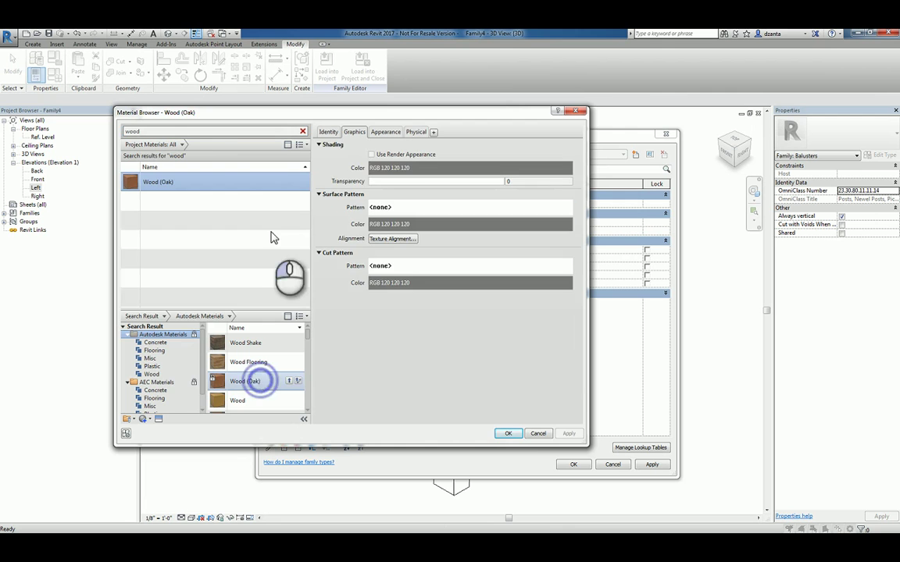
{"action": "left_click", "coordinate": [508, 434]}
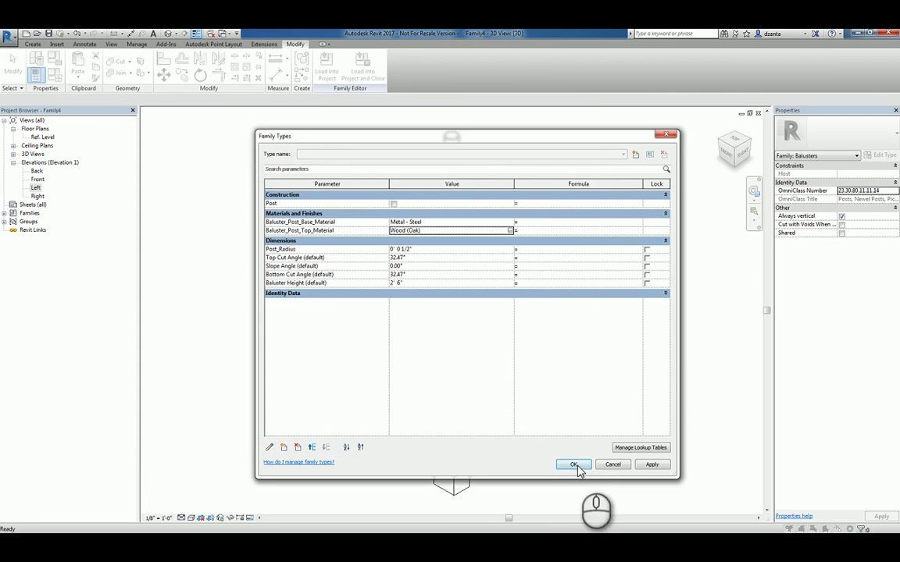
{"action": "left_click", "coordinate": [574, 465]}
{"action": "left_click", "coordinate": [545, 416]}
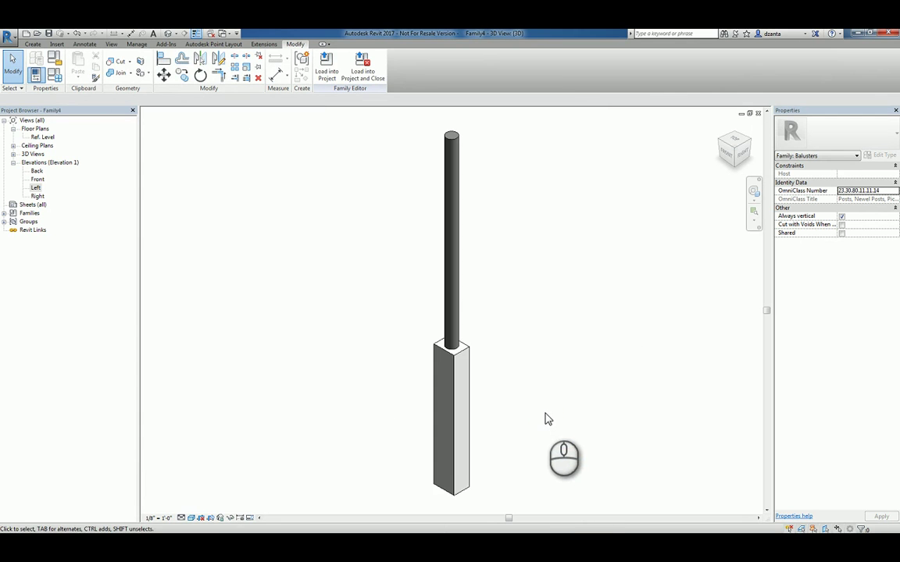
Step: Switch to the Realistic visual style and save the family, replacing Custom Baluster 1.rfa
{"action": "left_click", "coordinate": [192, 519]}
{"action": "left_click", "coordinate": [207, 500]}
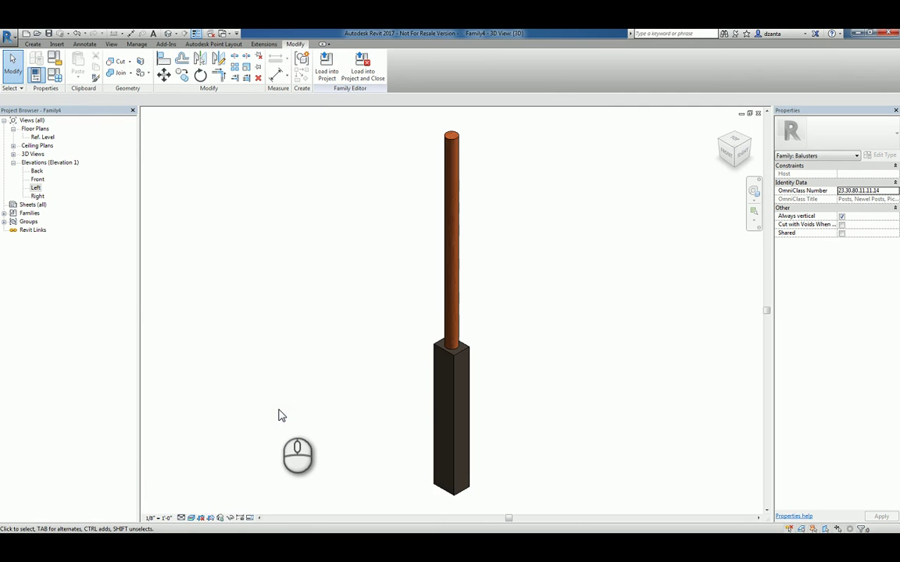
{"action": "left_click", "coordinate": [8, 35]}
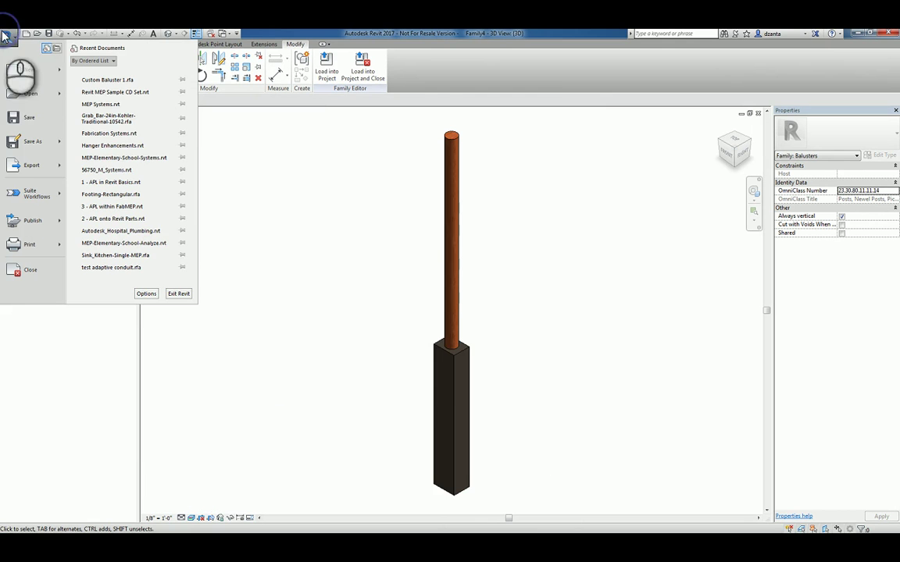
{"action": "left_click", "coordinate": [32, 141]}
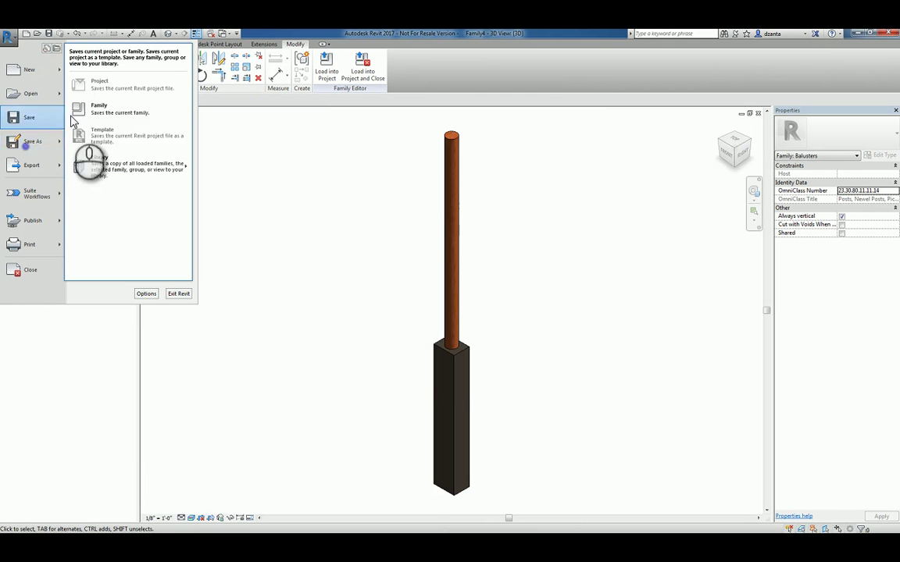
{"action": "left_click", "coordinate": [97, 110]}
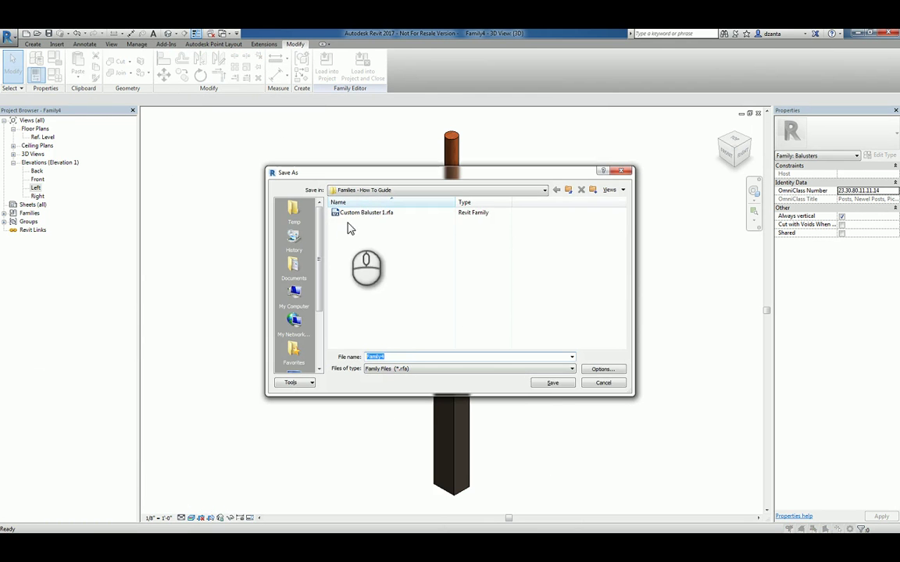
{"action": "left_click", "coordinate": [367, 214]}
{"action": "left_click", "coordinate": [547, 385]}
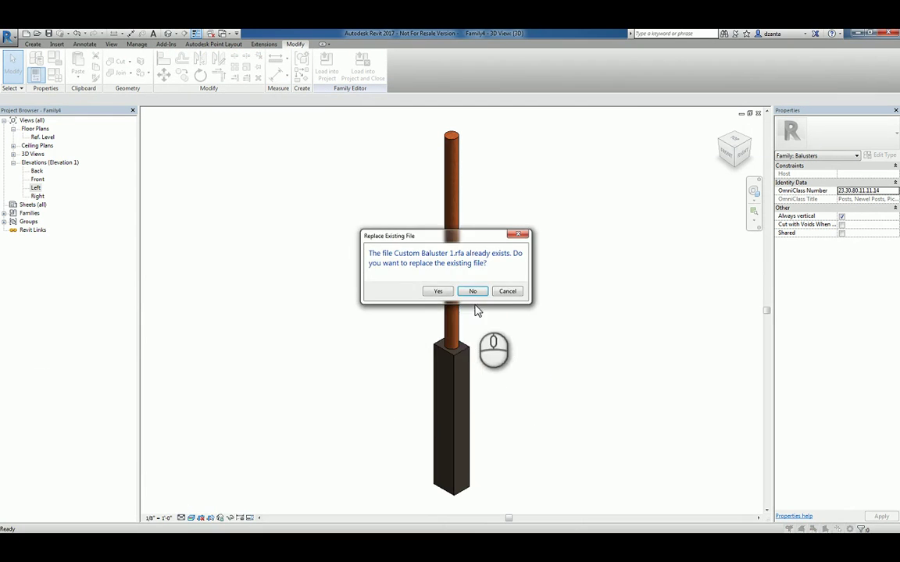
{"action": "left_click", "coordinate": [436, 290]}
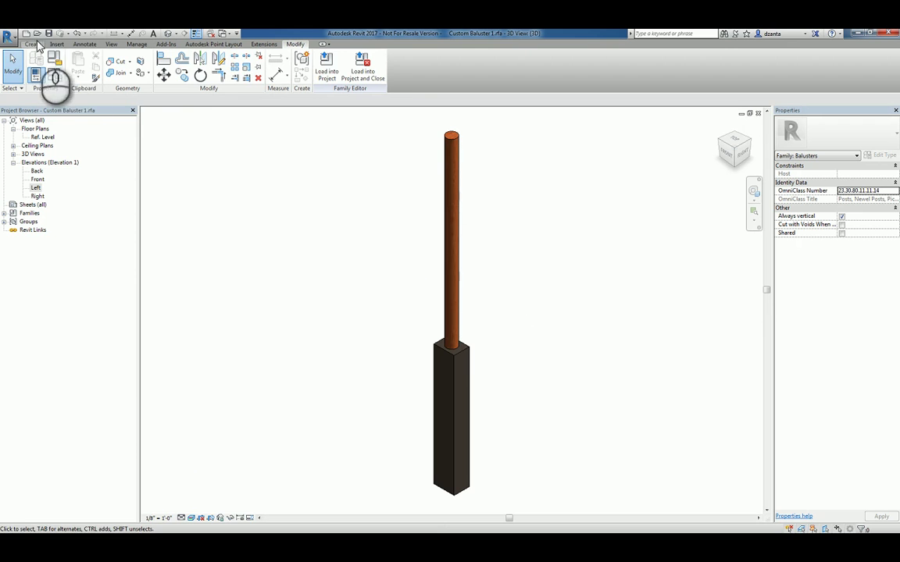
Step: In a new project, sketch a straight 15' 6" Handrail - Rectangular railing and view it in 3D
{"action": "left_click", "coordinate": [421, 317]}
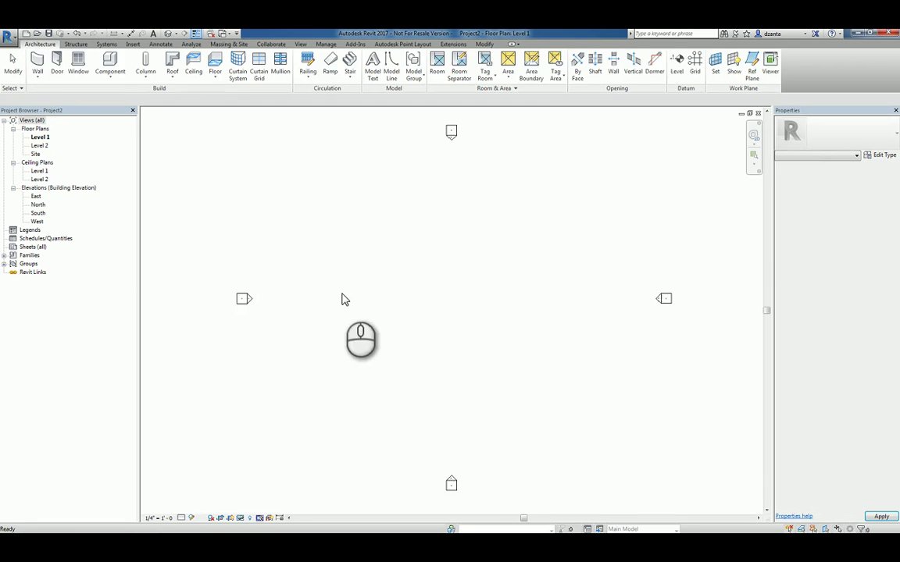
{"action": "left_click", "coordinate": [308, 62]}
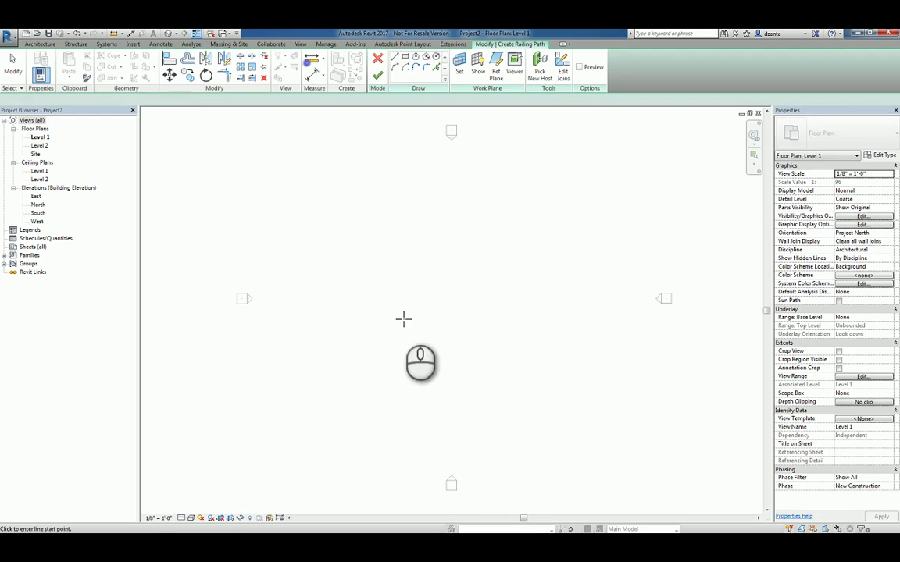
{"action": "left_click", "coordinate": [424, 304]}
{"action": "left_click", "coordinate": [468, 304]}
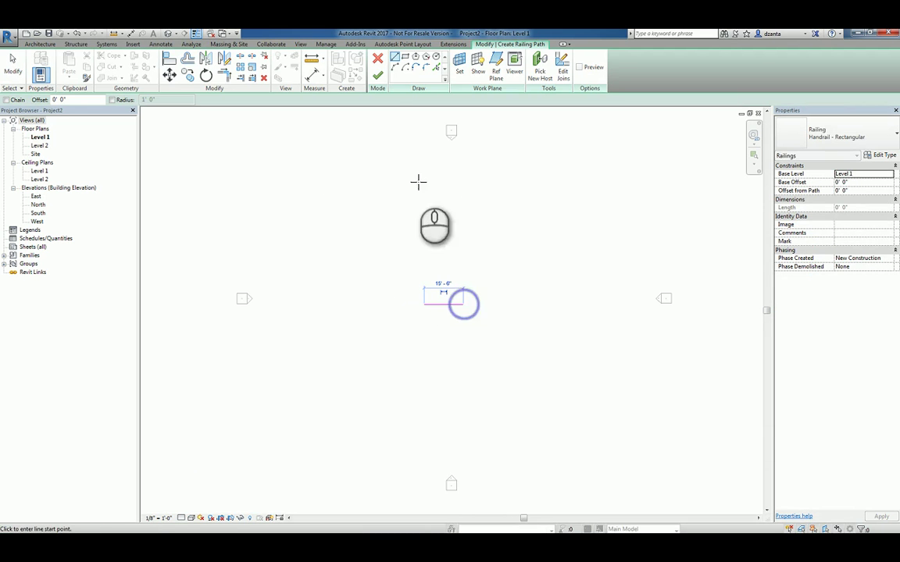
{"action": "left_click", "coordinate": [377, 75]}
{"action": "left_click", "coordinate": [452, 219]}
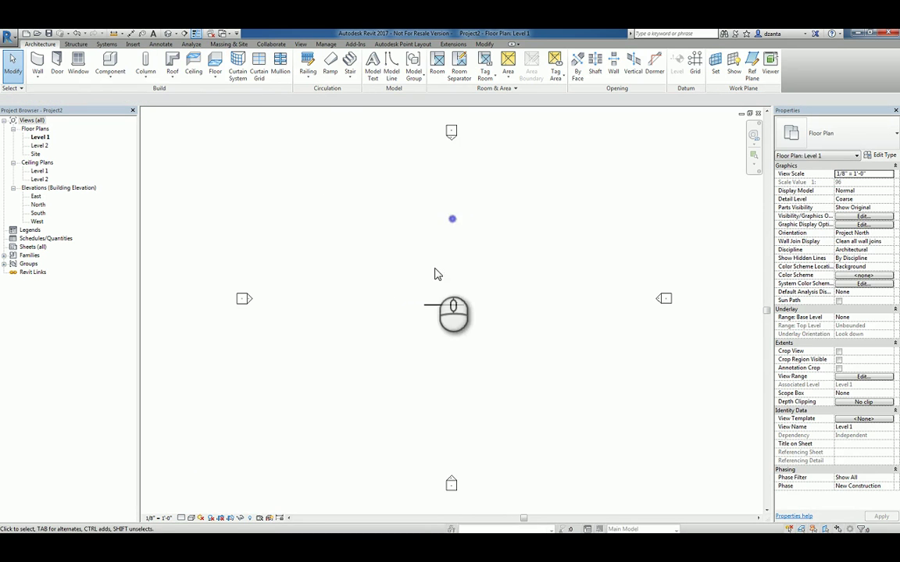
{"action": "left_click", "coordinate": [167, 33]}
Step: Inspect the railing's baluster placement settings, then cancel without changes
{"action": "left_click", "coordinate": [422, 238]}
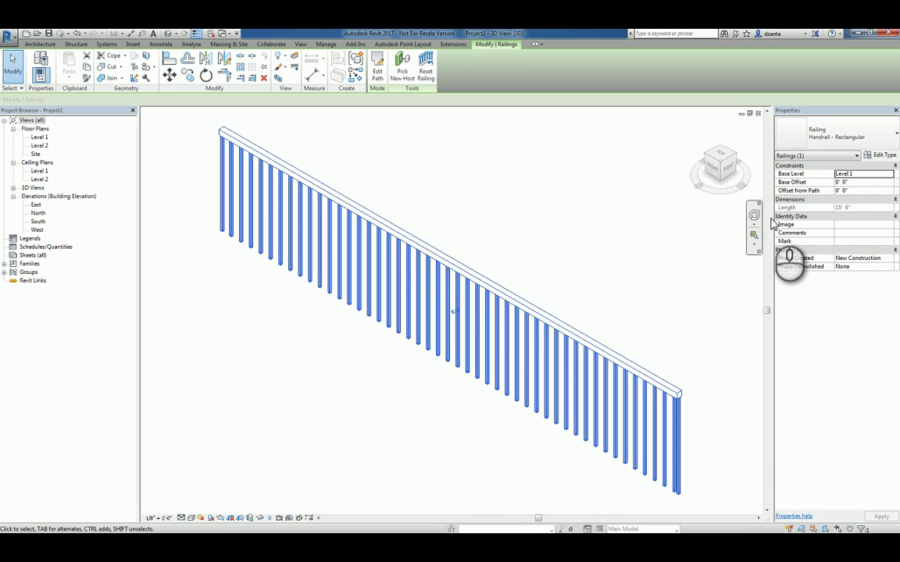
{"action": "left_click", "coordinate": [884, 155]}
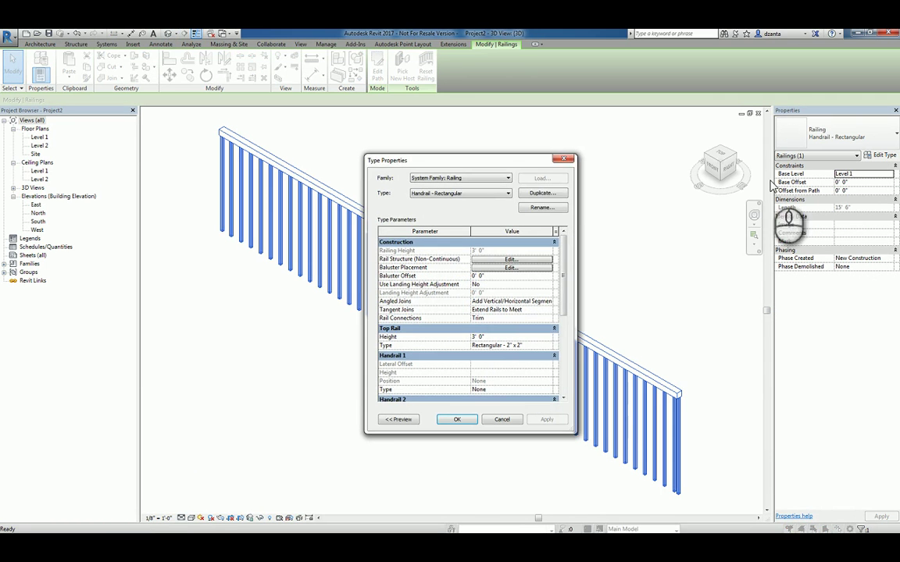
{"action": "left_click", "coordinate": [528, 269]}
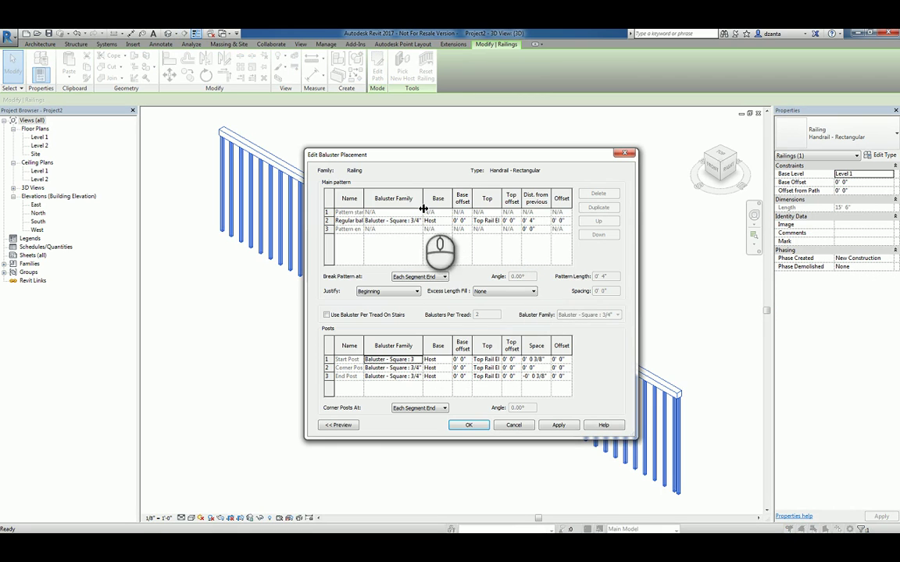
{"action": "left_click_drag", "start_coordinate": [423, 195], "coordinate": [435, 197]}
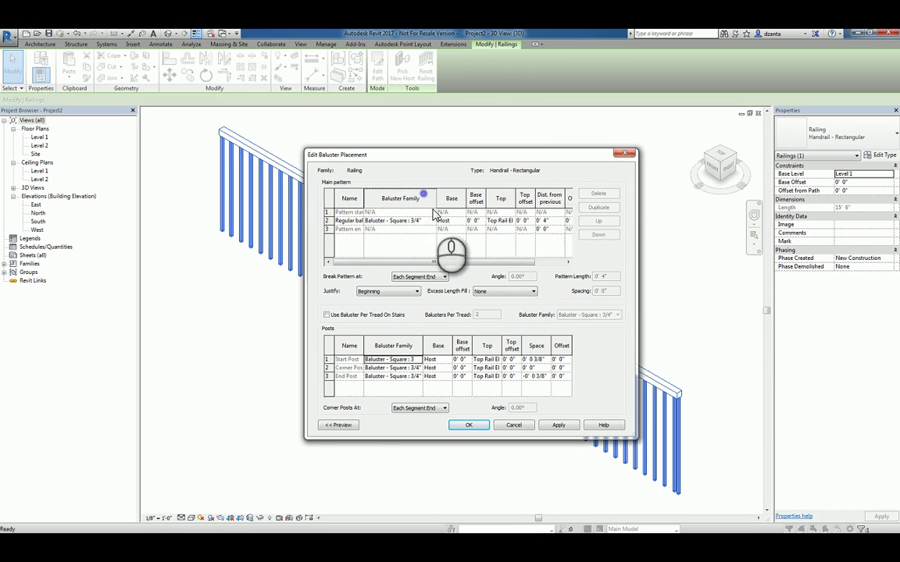
{"action": "left_click", "coordinate": [434, 221]}
{"action": "left_click", "coordinate": [457, 243]}
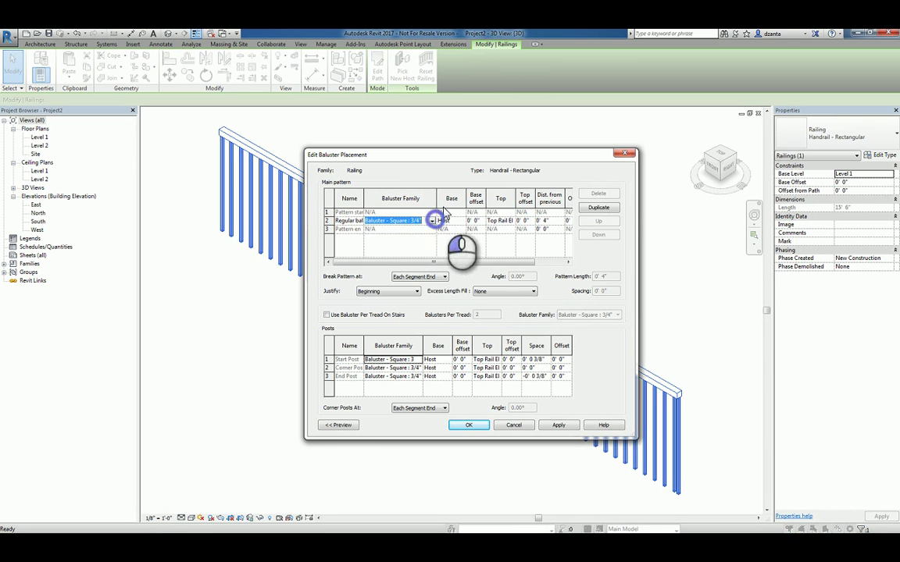
{"action": "left_click", "coordinate": [513, 425]}
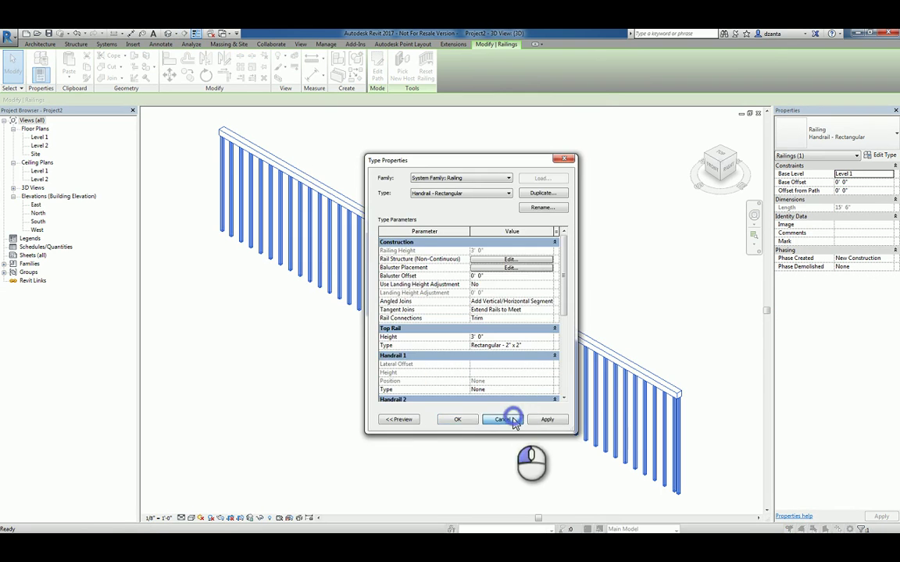
{"action": "left_click", "coordinate": [509, 420]}
{"action": "left_click", "coordinate": [446, 439]}
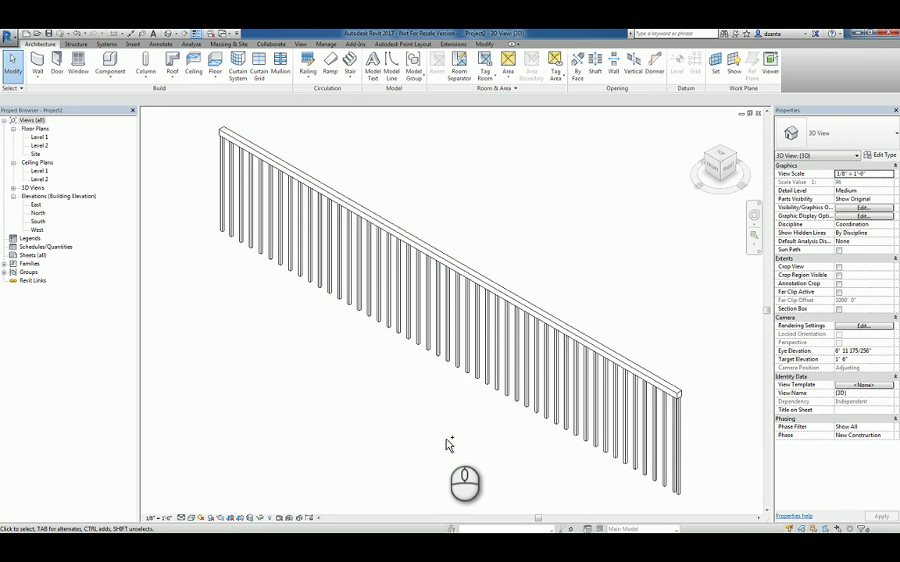
Step: Load the Custom Baluster 1 family into Project2 and select the railing
{"action": "key", "text": "ctrl+Tab"}
{"action": "left_click", "coordinate": [757, 113]}
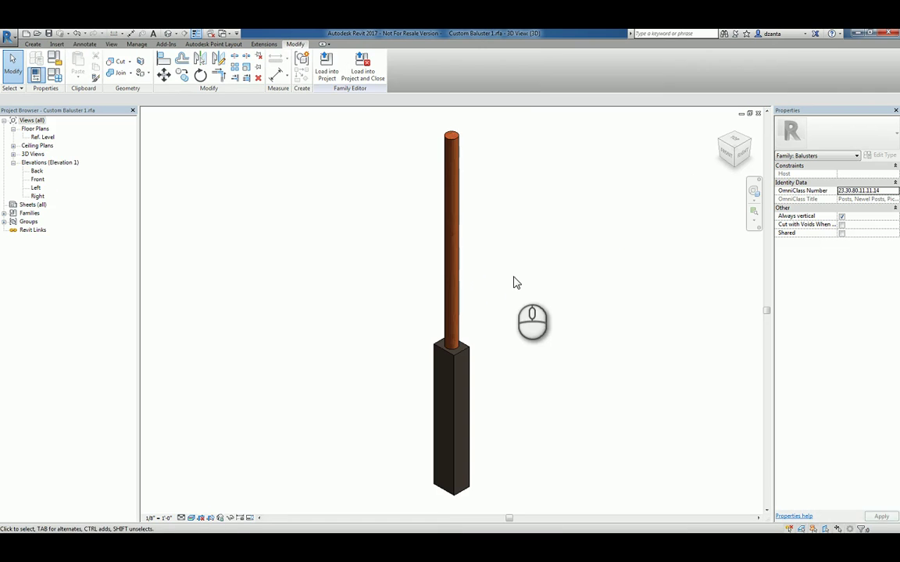
{"action": "left_click", "coordinate": [327, 69]}
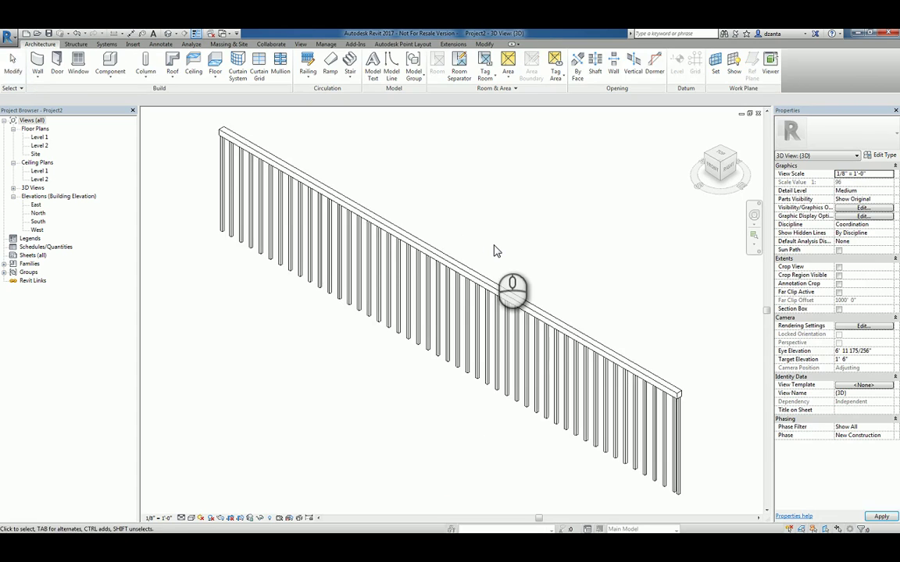
{"action": "left_click", "coordinate": [481, 305]}
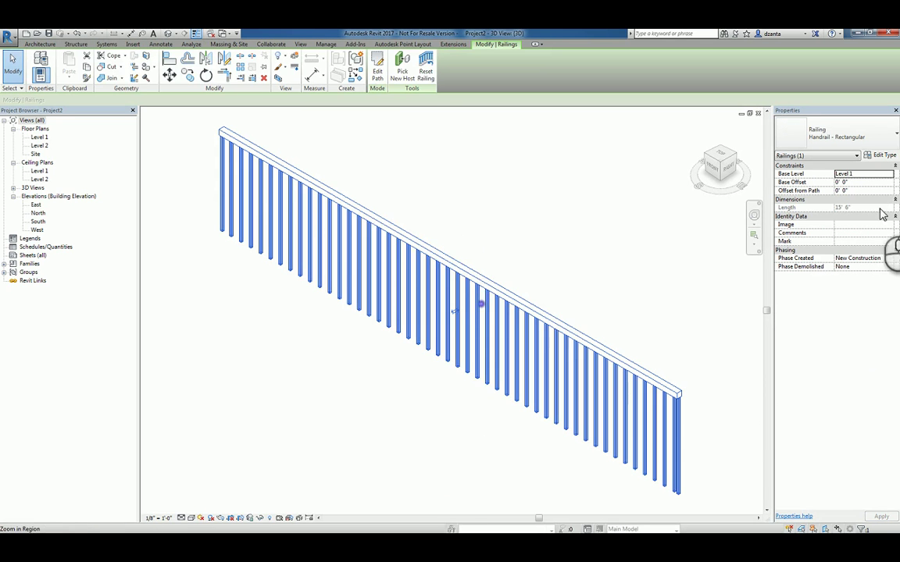
Step: Set the railing's regular baluster family to Custom Baluster 1 in Baluster Placement
{"action": "left_click", "coordinate": [887, 155]}
{"action": "left_click", "coordinate": [543, 269]}
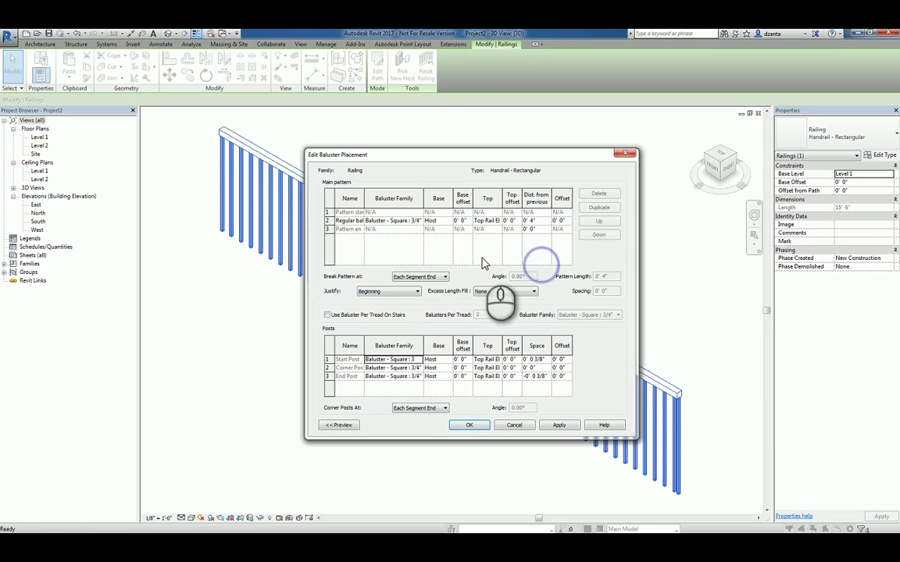
{"action": "left_click", "coordinate": [383, 222]}
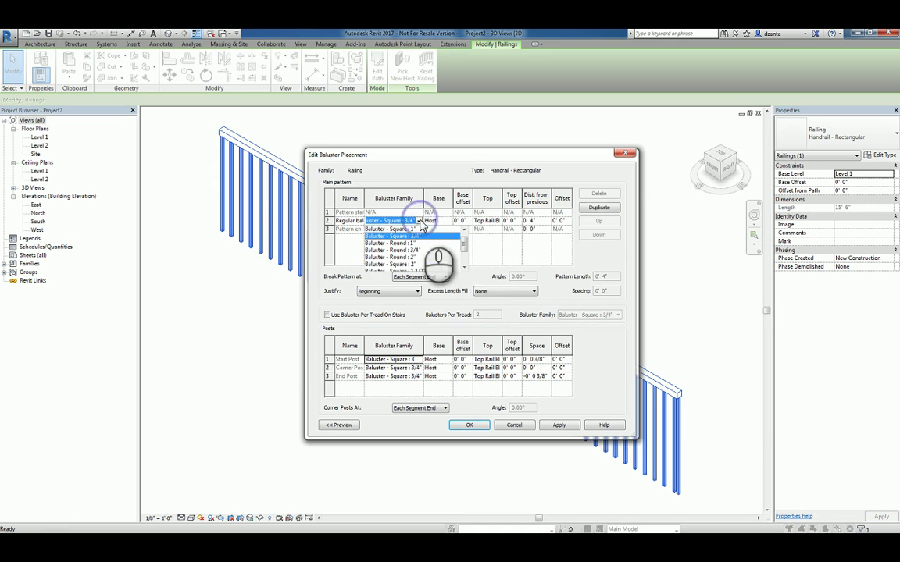
{"action": "left_click", "coordinate": [465, 248]}
{"action": "left_click", "coordinate": [426, 258]}
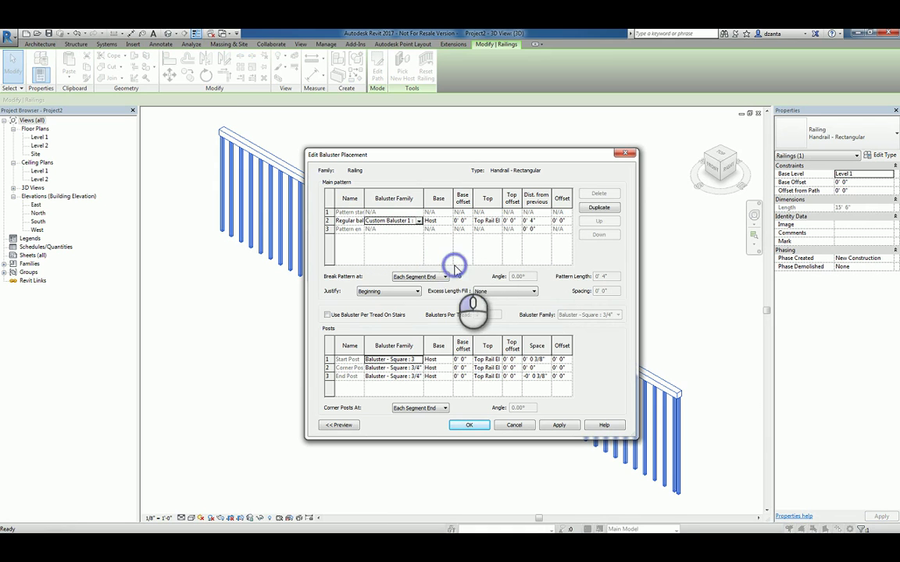
Step: Use Custom Baluster 1 for the start, corner and end posts and apply the changes
{"action": "left_click", "coordinate": [420, 360]}
{"action": "left_click", "coordinate": [464, 384]}
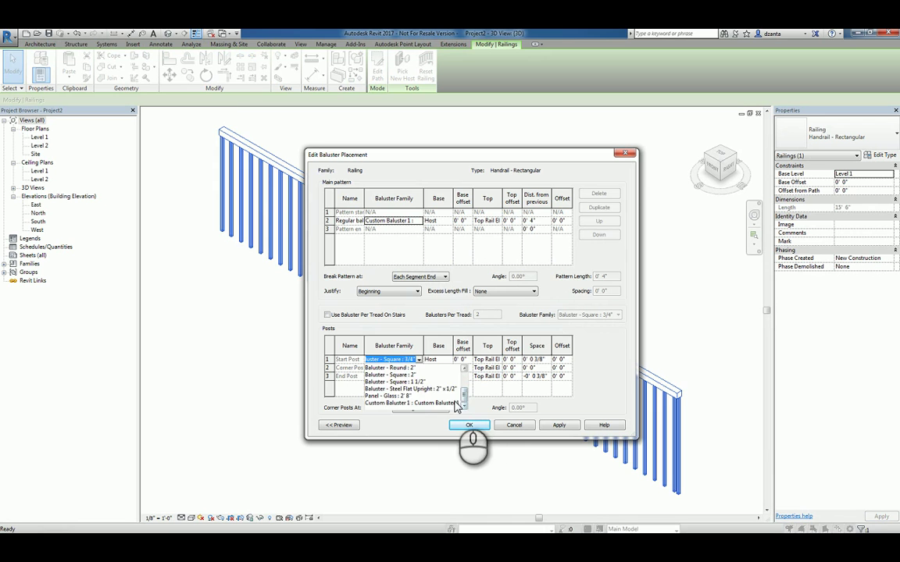
{"action": "left_click", "coordinate": [422, 403]}
{"action": "left_click", "coordinate": [419, 368]}
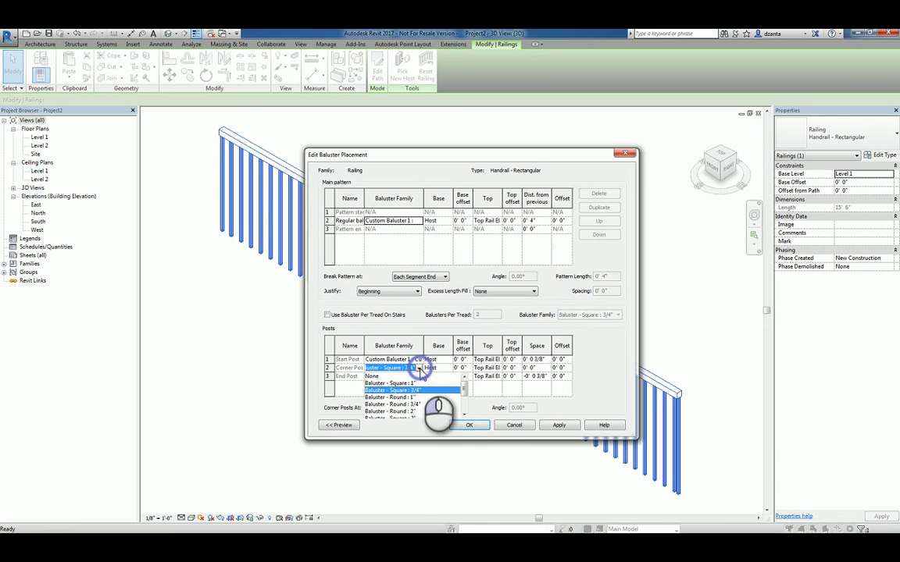
{"action": "left_click", "coordinate": [463, 412]}
{"action": "left_click", "coordinate": [441, 411]}
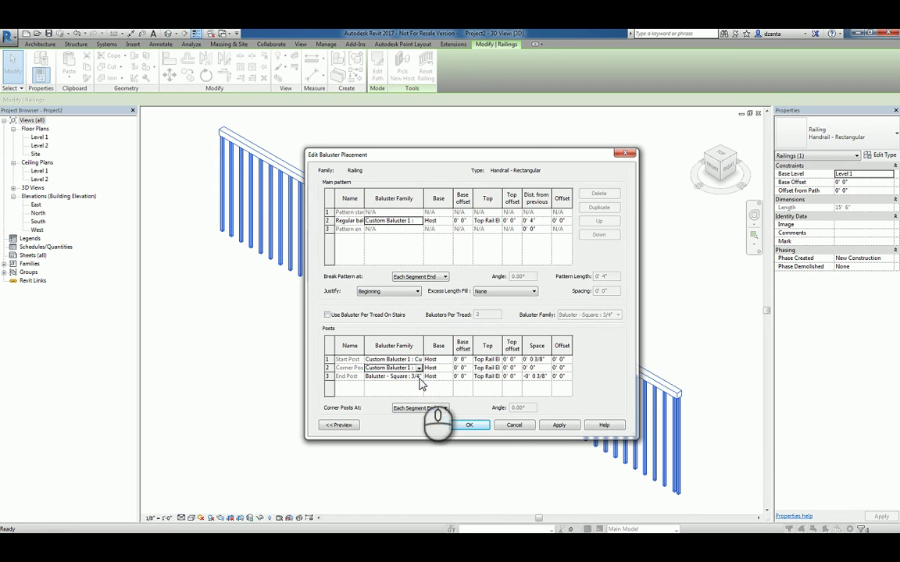
{"action": "left_click", "coordinate": [420, 376]}
{"action": "left_click", "coordinate": [464, 412]}
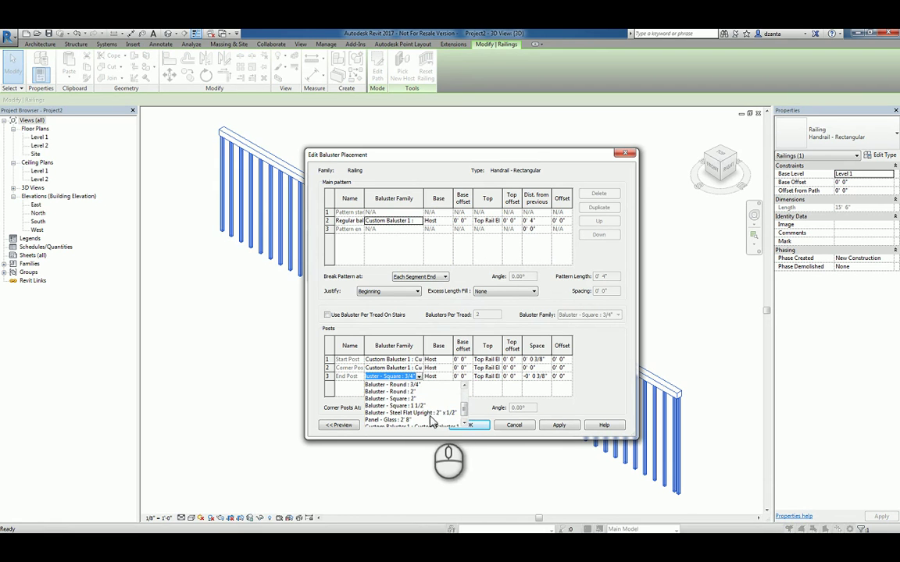
{"action": "left_click", "coordinate": [446, 421]}
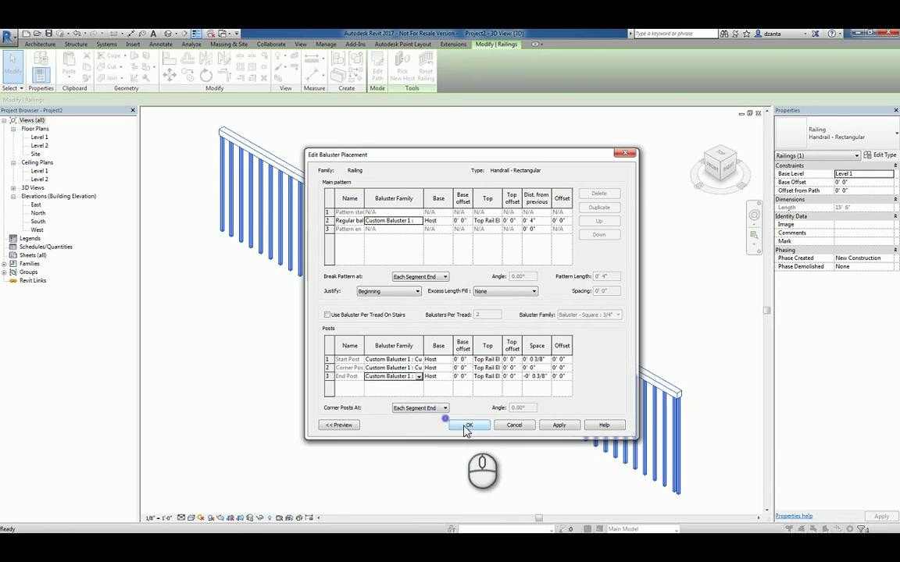
{"action": "left_click", "coordinate": [466, 428]}
{"action": "left_click", "coordinate": [468, 417]}
Step: Set the 3D view's visual style to Ray Trace to show the railing's materials
{"action": "left_click", "coordinate": [455, 450]}
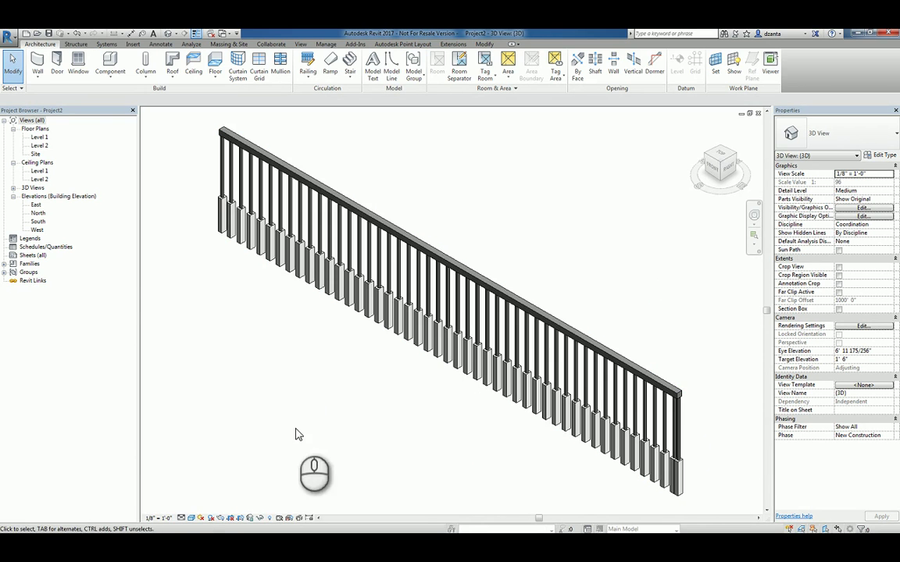
{"action": "left_click", "coordinate": [191, 518]}
{"action": "left_click", "coordinate": [231, 509]}
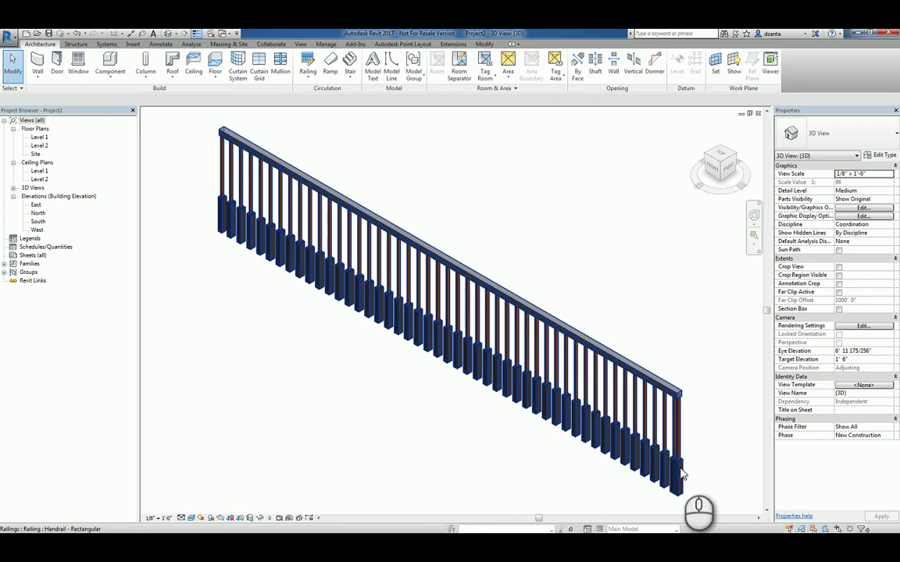
Step: Set the railing's start and end post families to None in Baluster Placement and apply
{"action": "left_click", "coordinate": [610, 365]}
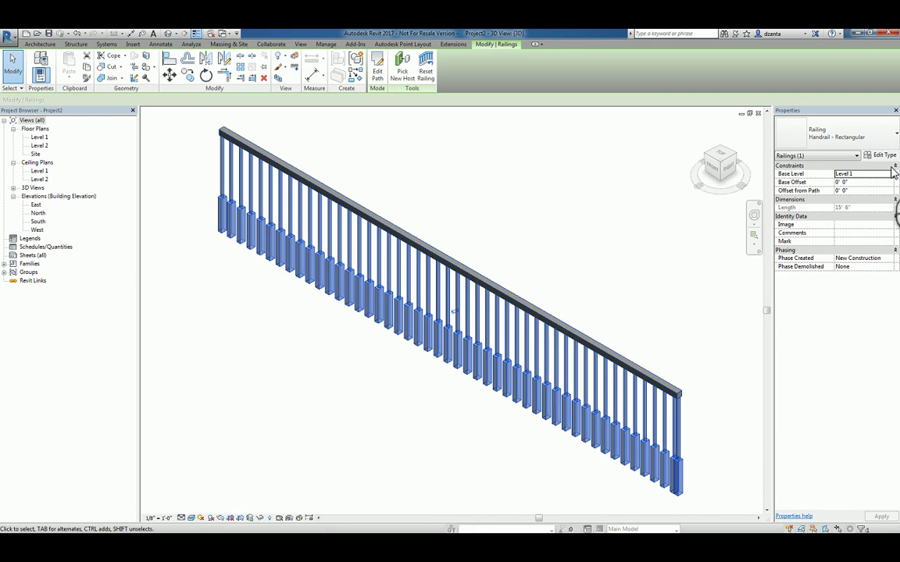
{"action": "left_click", "coordinate": [892, 156]}
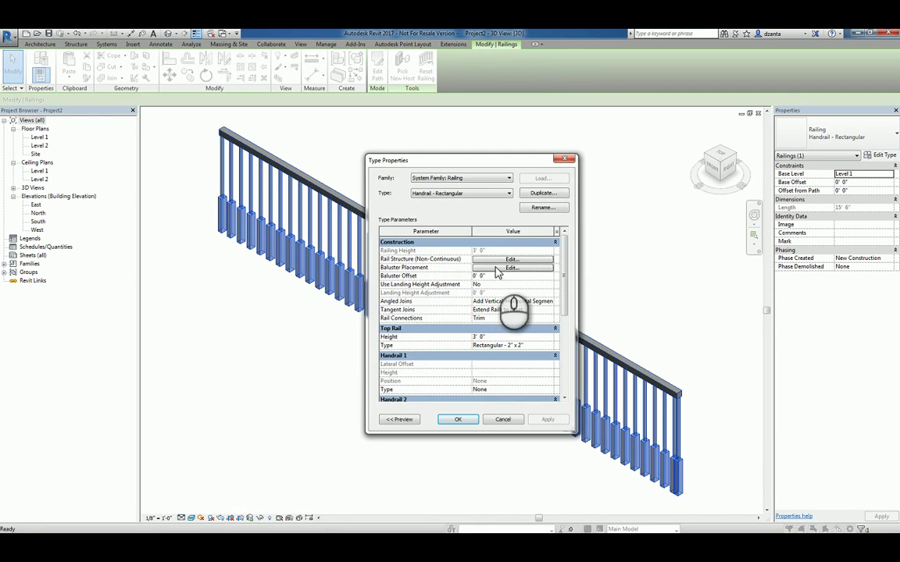
{"action": "left_click", "coordinate": [497, 269]}
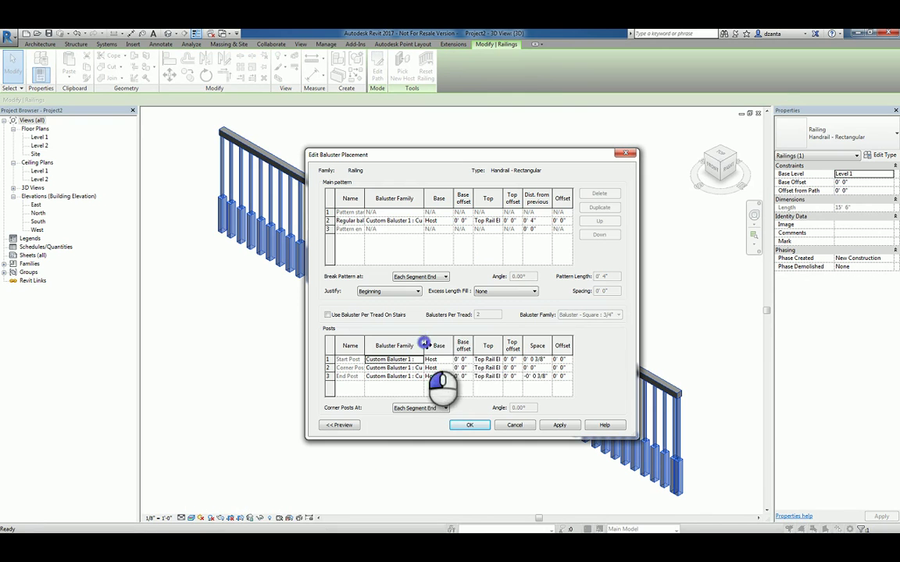
{"action": "left_click_drag", "start_coordinate": [423, 345], "coordinate": [454, 346]}
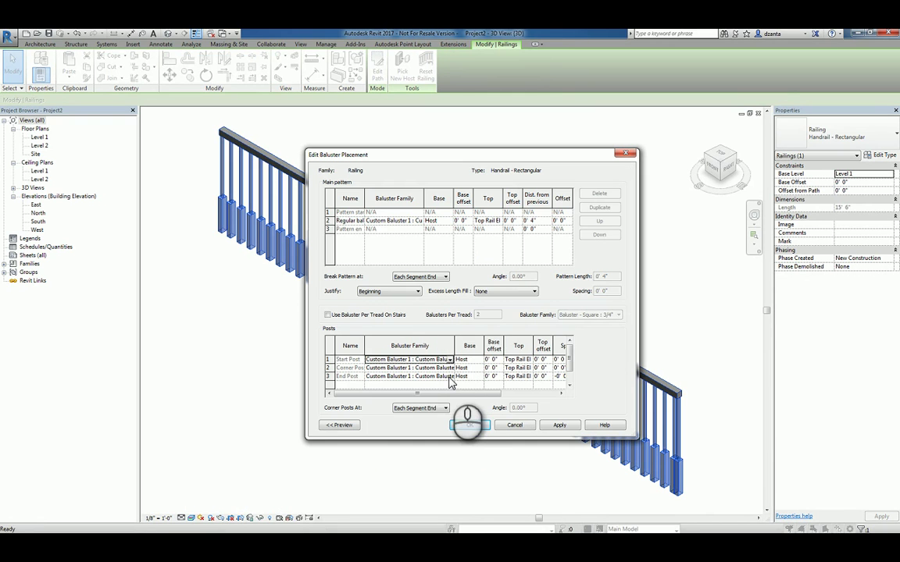
{"action": "left_click", "coordinate": [450, 378]}
{"action": "left_click_drag", "start_coordinate": [464, 413], "coordinate": [462, 390]}
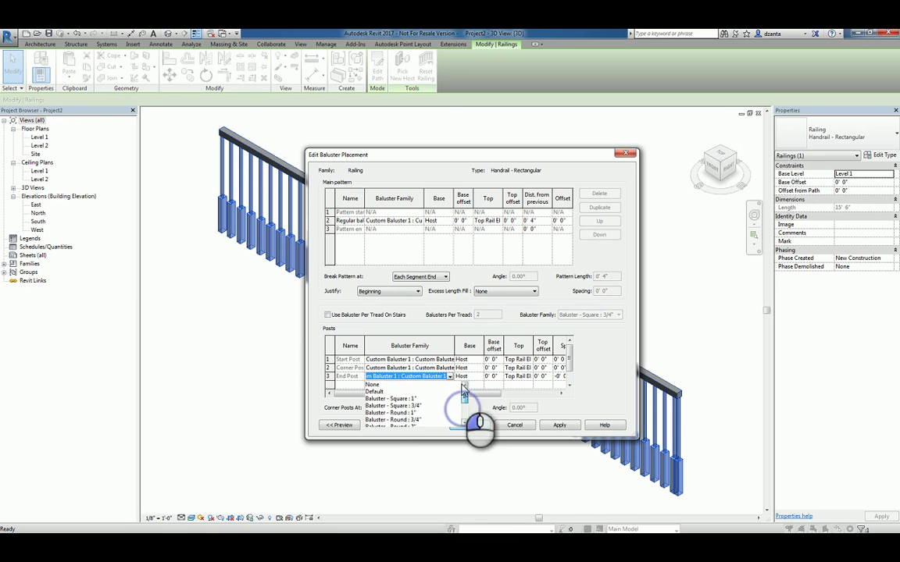
{"action": "left_click", "coordinate": [437, 385]}
{"action": "left_click", "coordinate": [451, 360]}
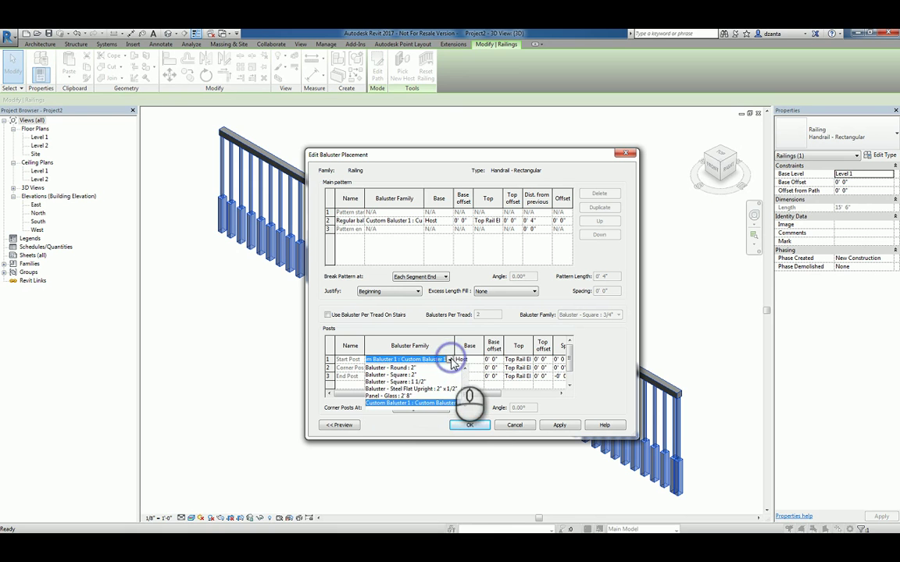
{"action": "left_click", "coordinate": [414, 368]}
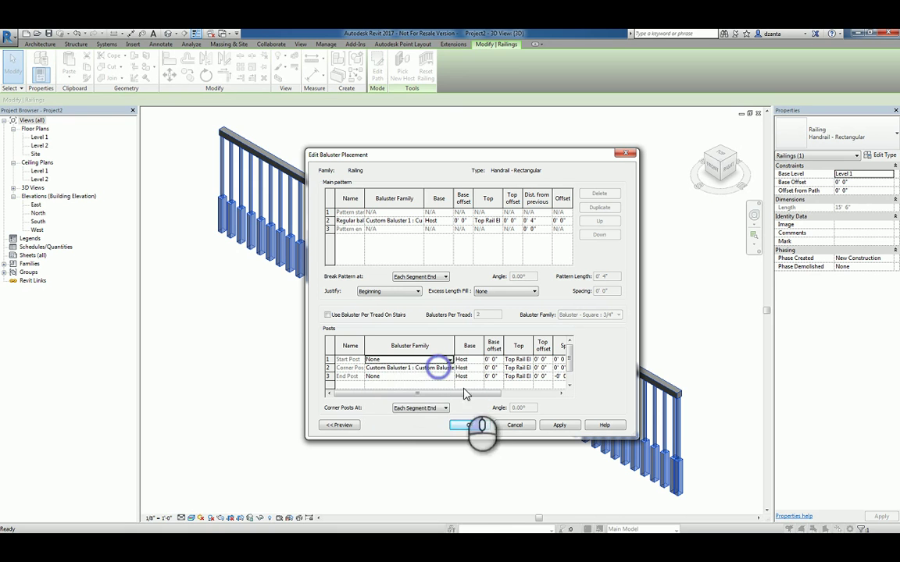
{"action": "left_click", "coordinate": [466, 425]}
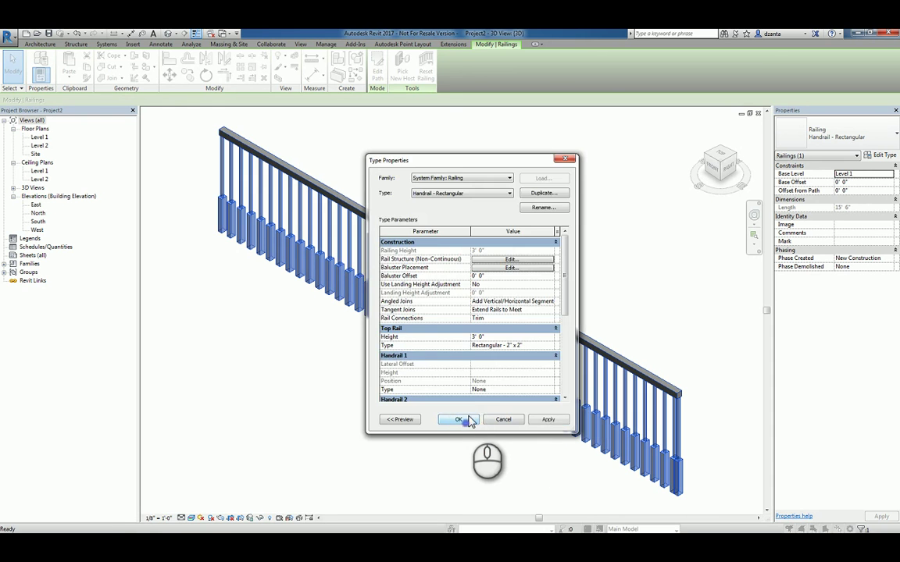
{"action": "left_click", "coordinate": [461, 418]}
{"action": "left_click", "coordinate": [446, 449]}
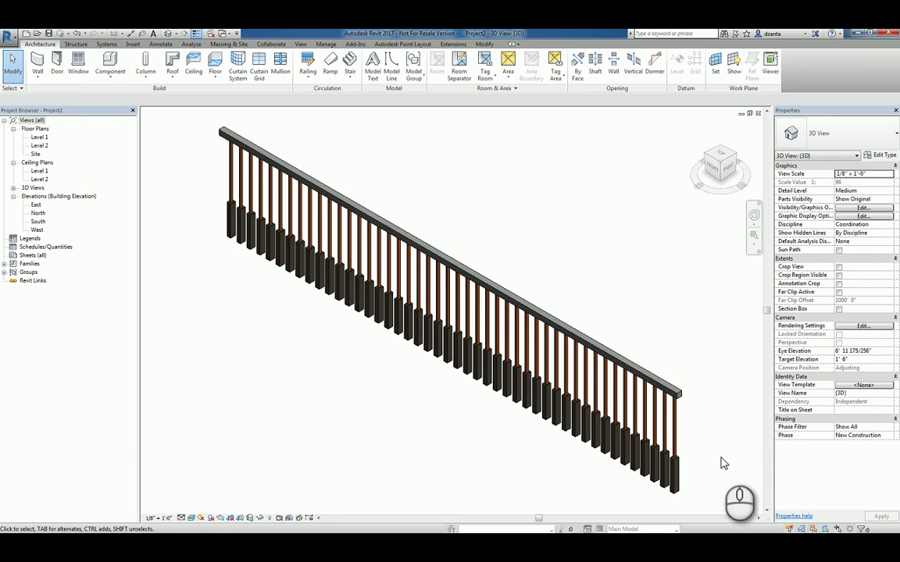